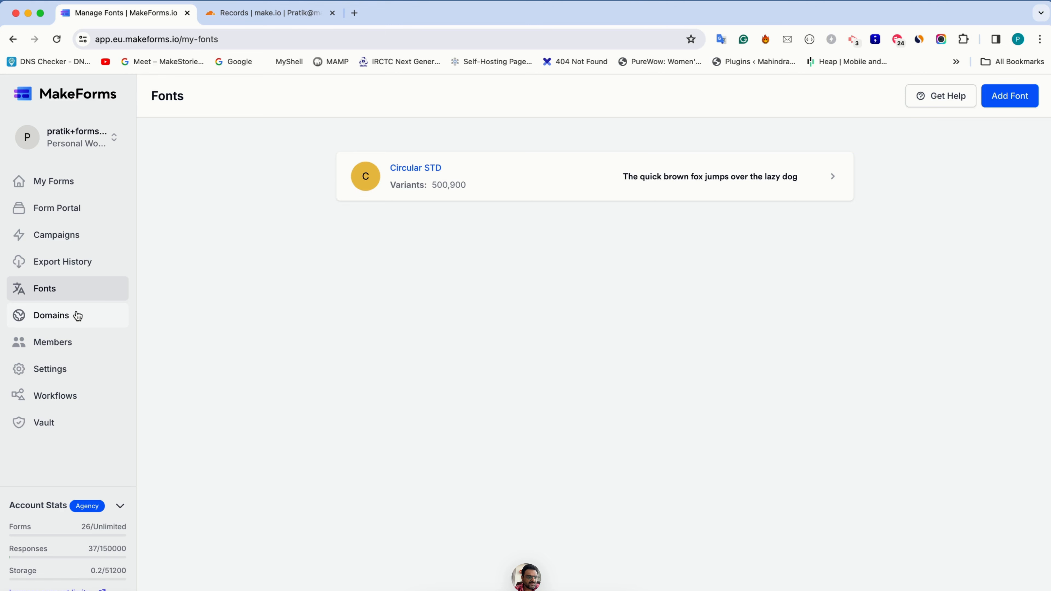
Step: Set up the custom domain formseries.make.io in the workspace's domain settings
{"action": "left_click", "coordinate": [81, 321]}
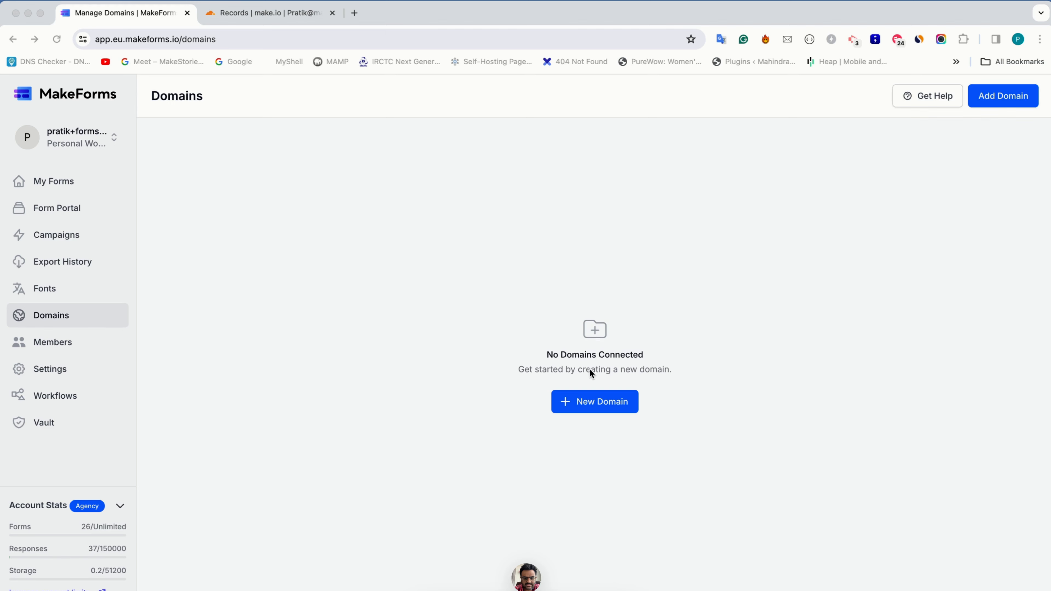
{"action": "left_click", "coordinate": [595, 405]}
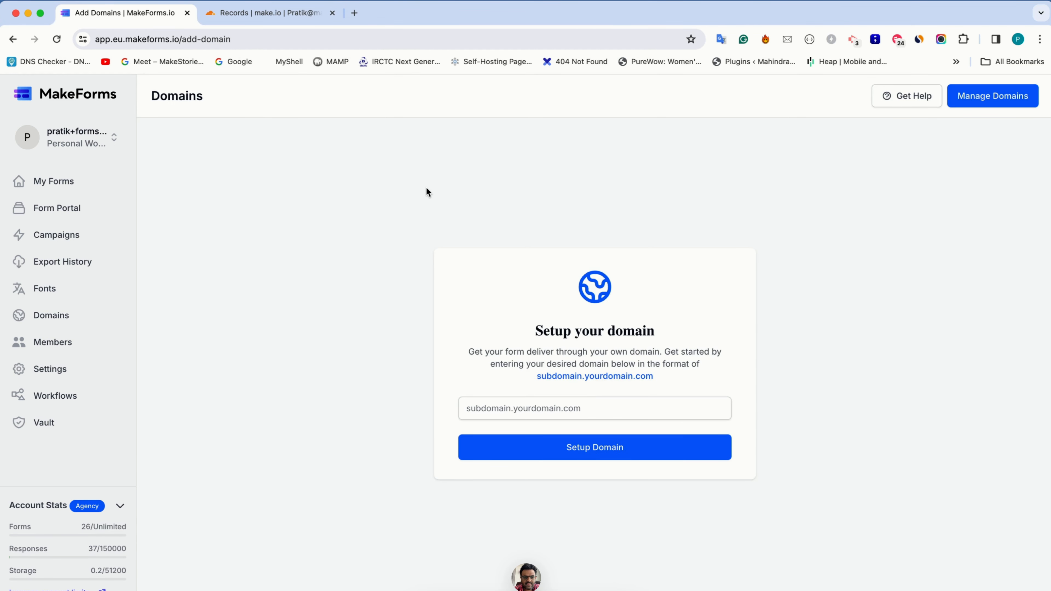
{"action": "left_click", "coordinate": [548, 410]}
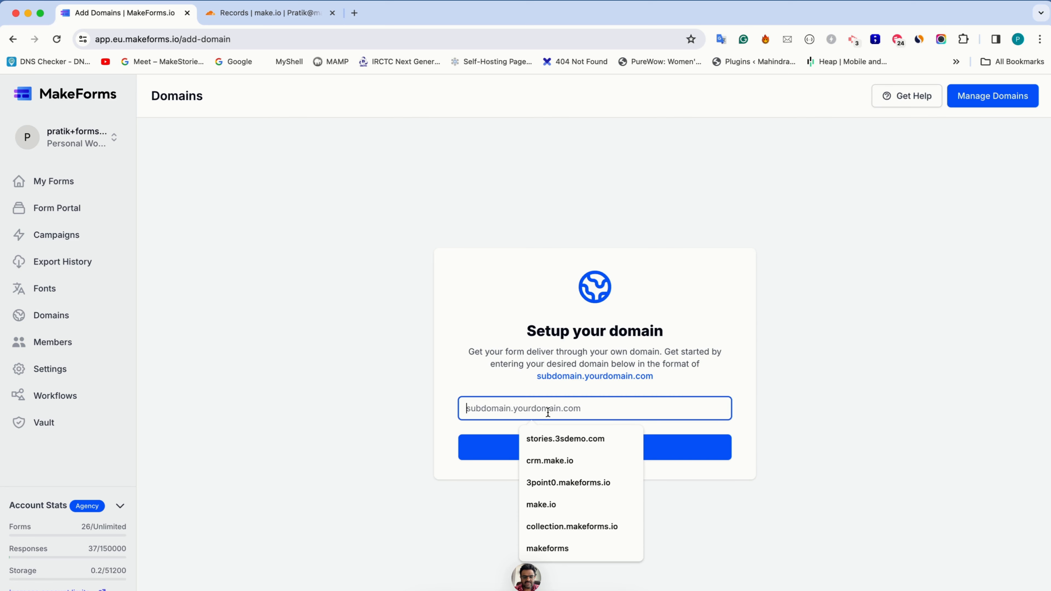
{"action": "type", "text": "formser"}
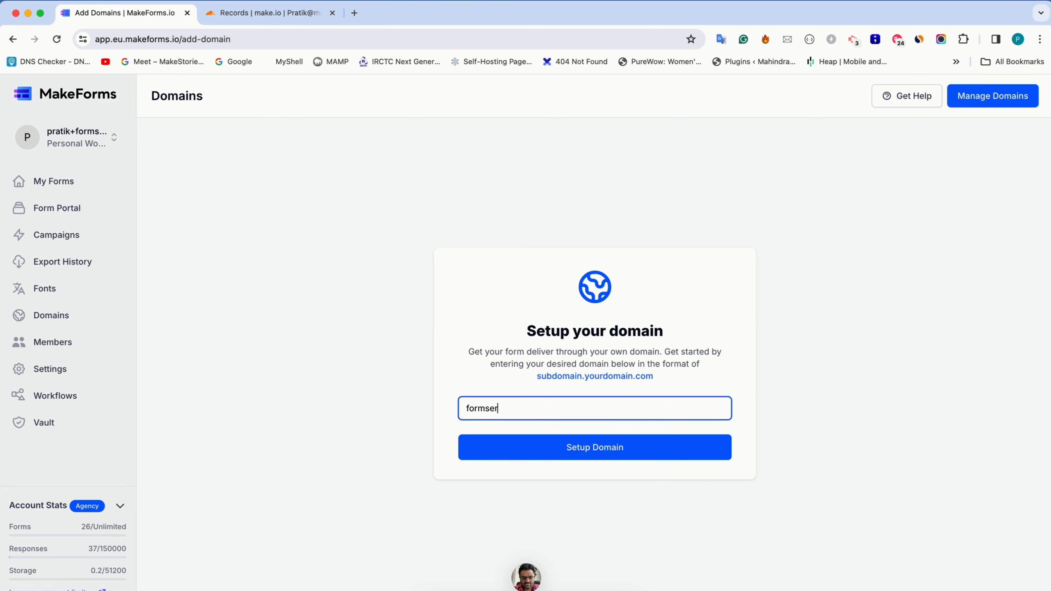
{"action": "type", "text": "ies.mak"}
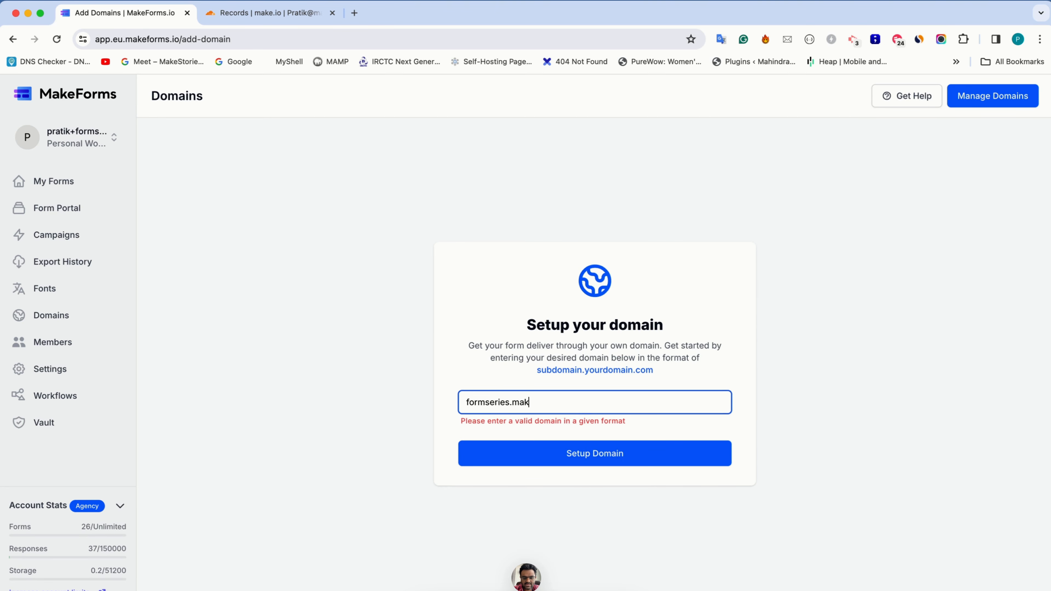
{"action": "type", "text": "e.io"}
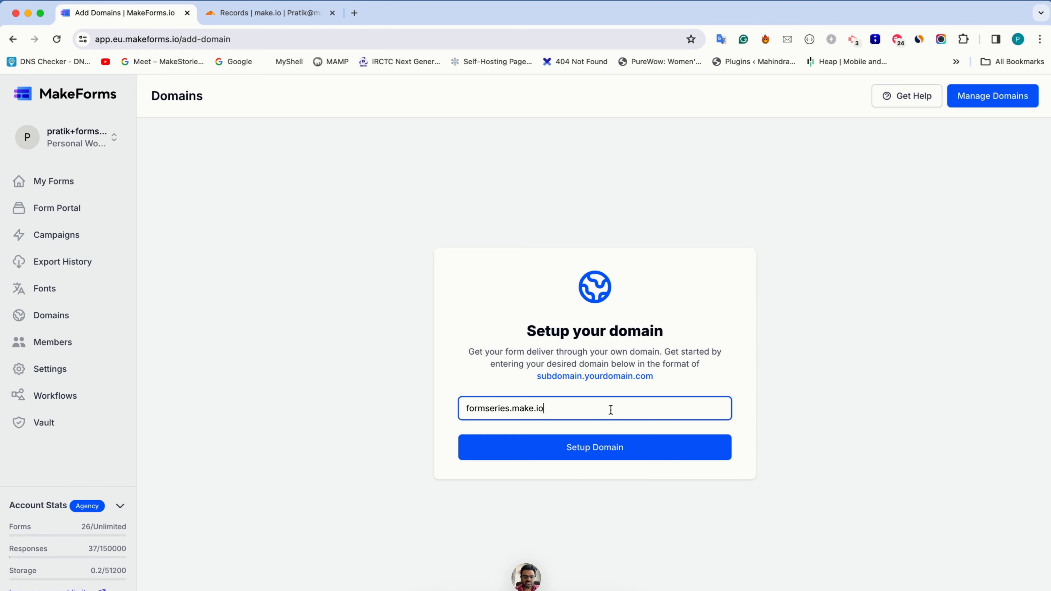
{"action": "left_click", "coordinate": [559, 449]}
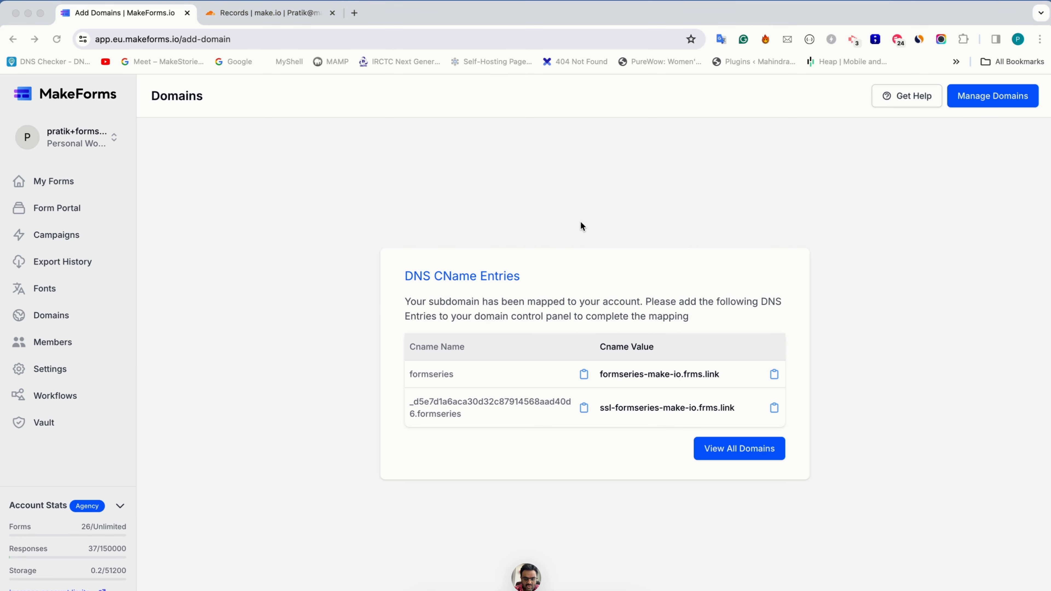
Step: Switch to Cloudflare and start a new CNAME record for make.io with the name formseries
{"action": "left_click", "coordinate": [309, 20]}
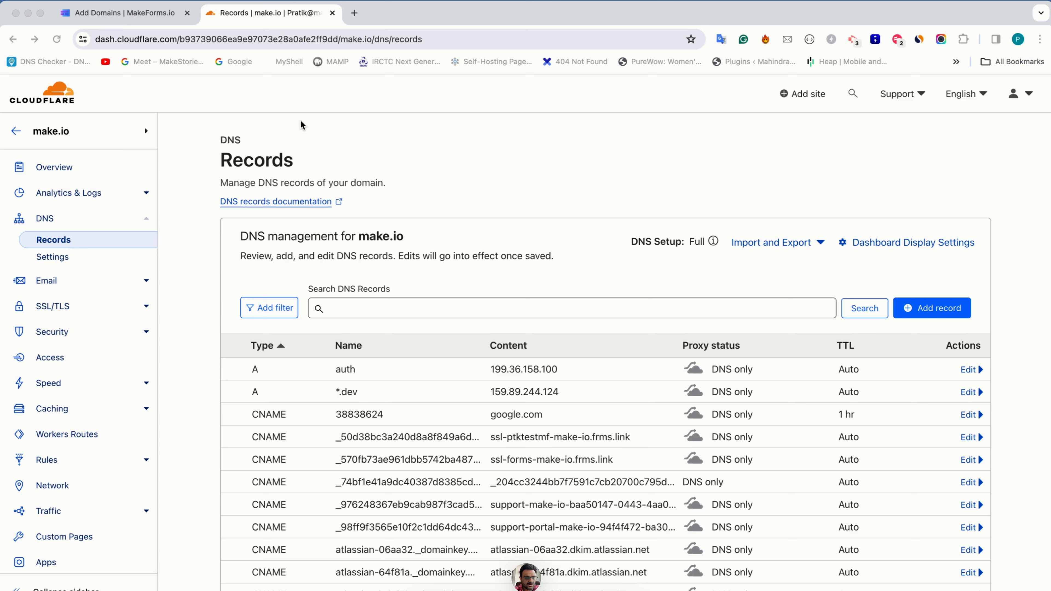
{"action": "left_click", "coordinate": [944, 308]}
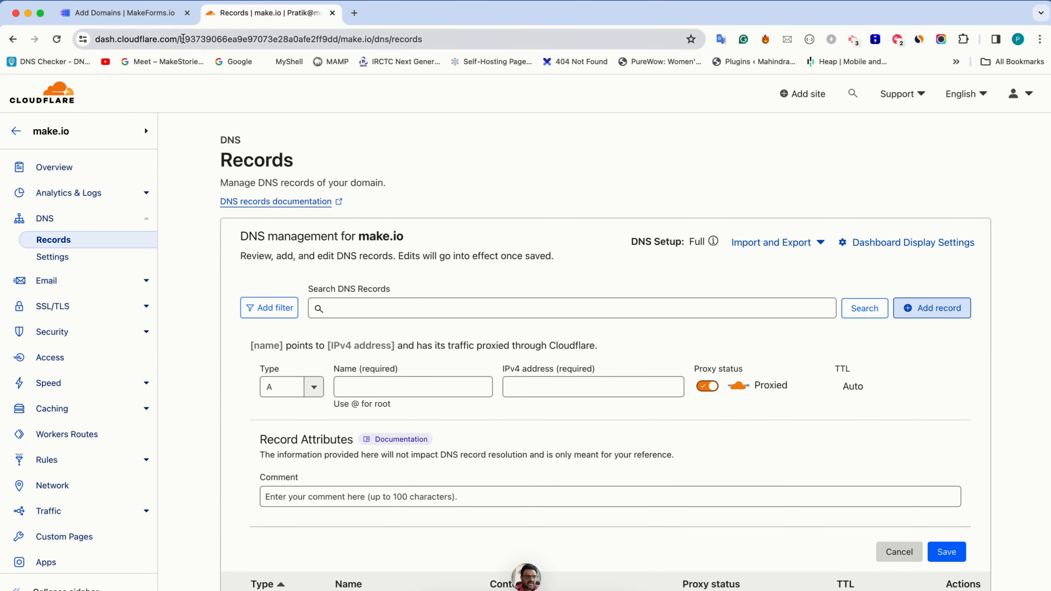
{"action": "left_click", "coordinate": [133, 19]}
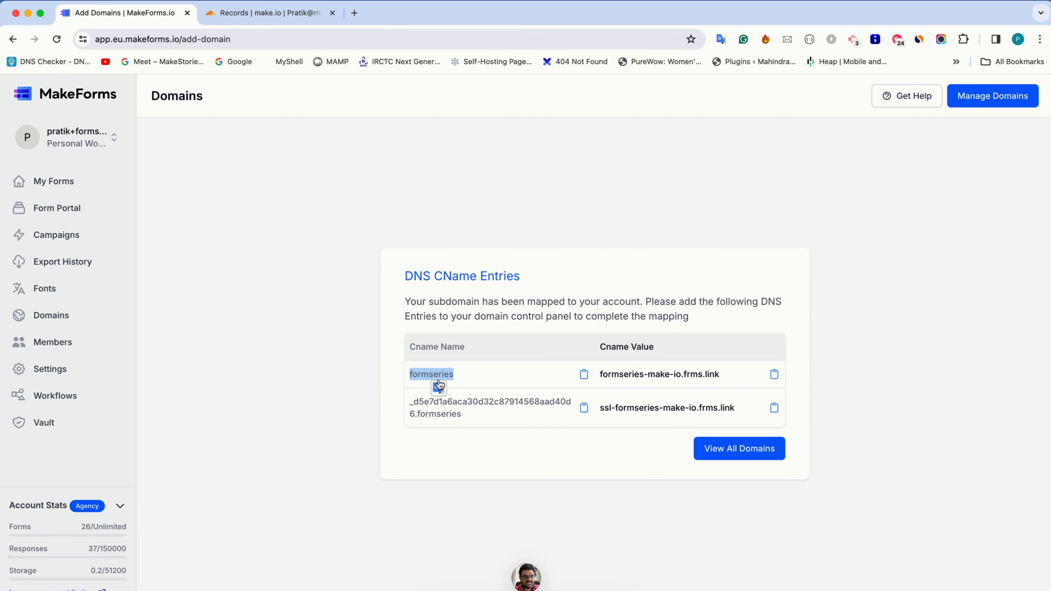
{"action": "left_click", "coordinate": [288, 19]}
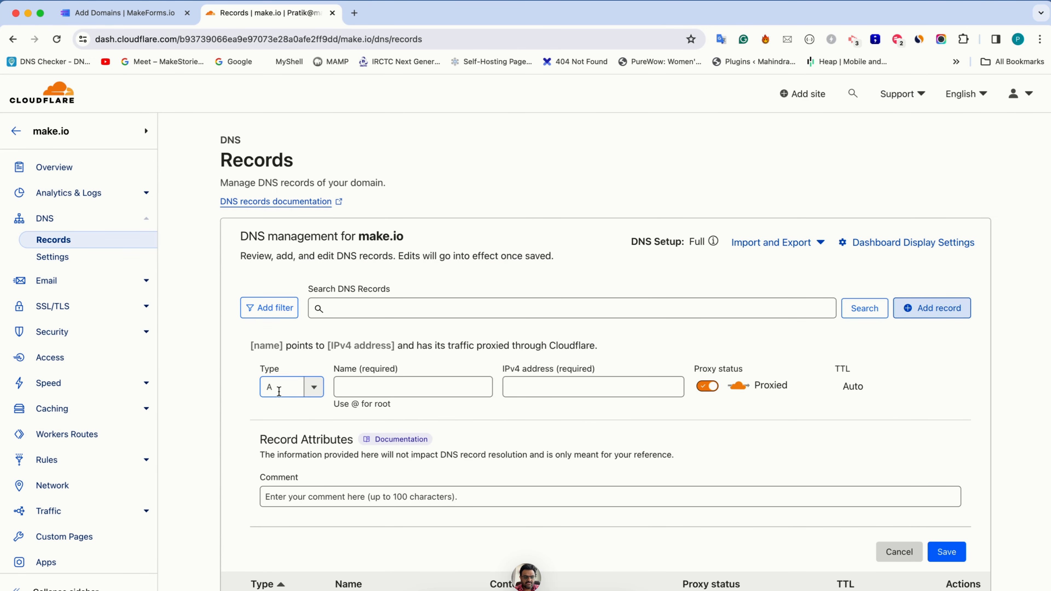
{"action": "left_click", "coordinate": [279, 391]}
{"action": "left_click", "coordinate": [292, 504]}
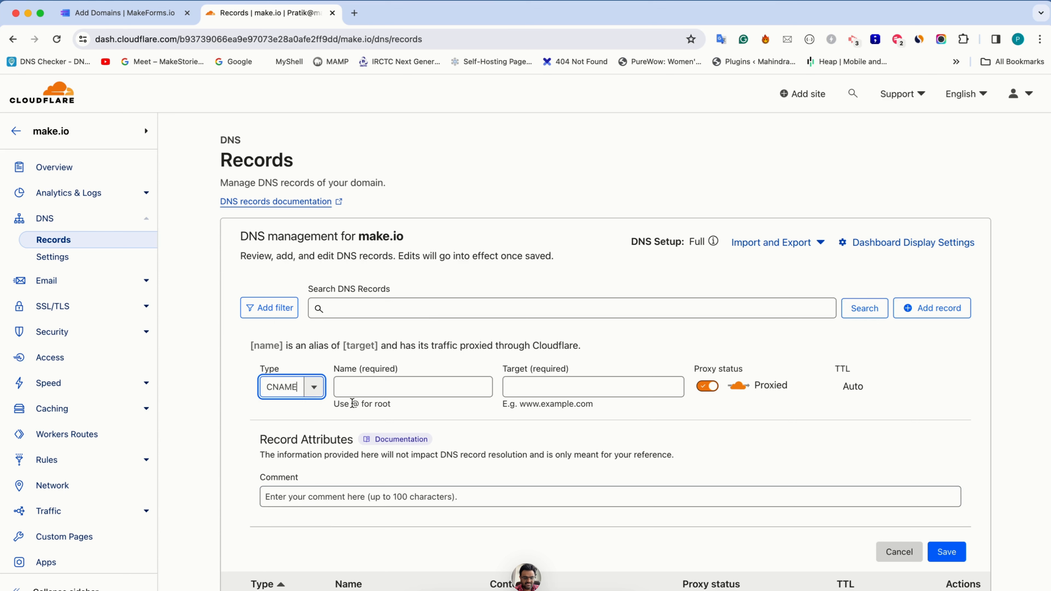
{"action": "left_click", "coordinate": [351, 389]}
{"action": "key", "text": "ctrl+shift+Tab"}
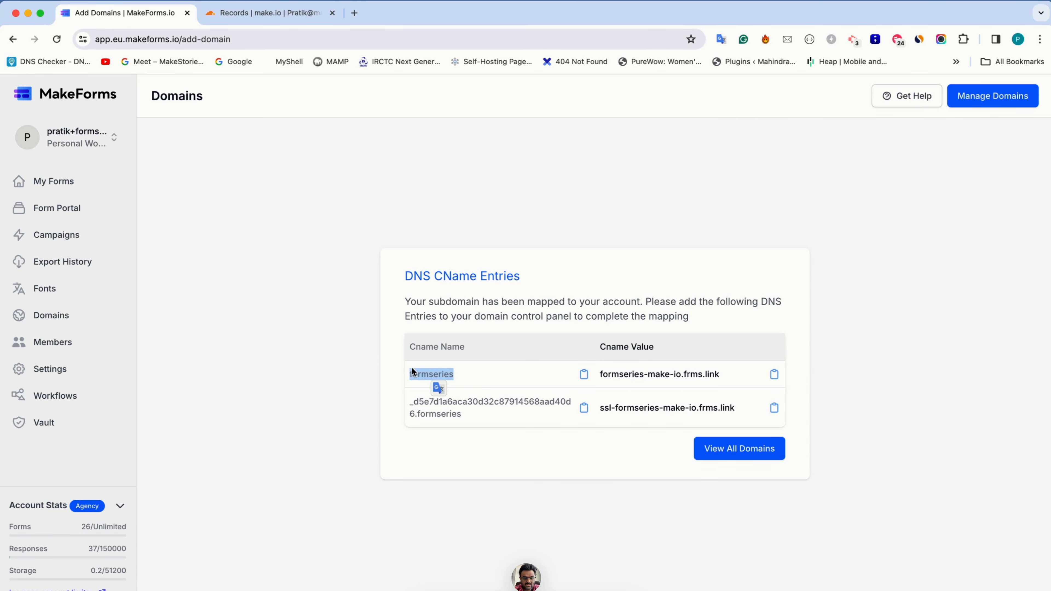
{"action": "key", "text": "ctrl+Tab"}
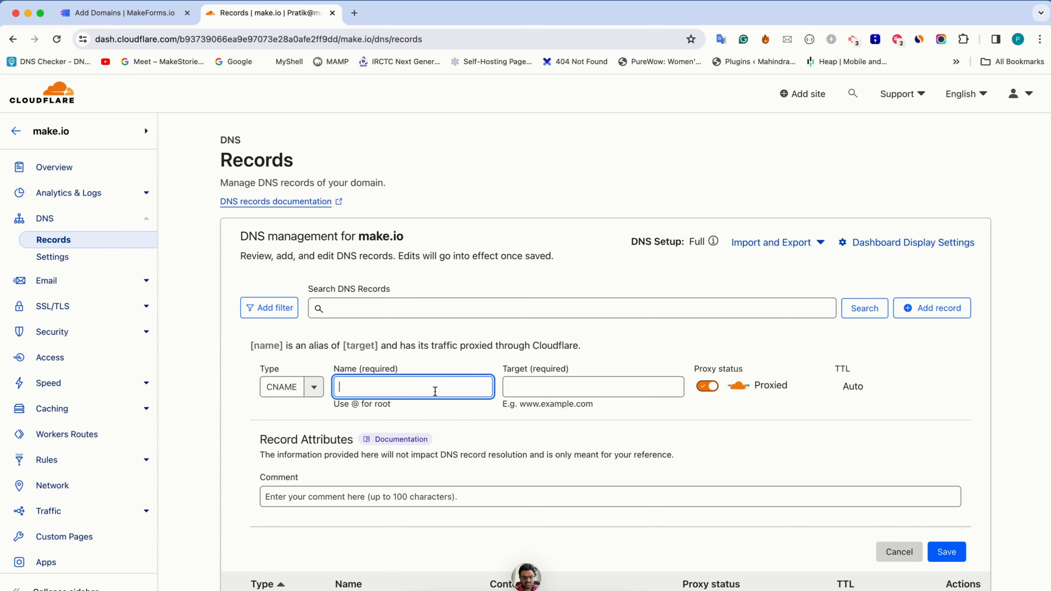
{"action": "type", "text": "formseries"}
Step: Copy the first CNAME value from MakeForms and enter formseries-make-io.frms.link as the Cloudflare record's target
{"action": "key", "text": "ctrl+shift+Tab"}
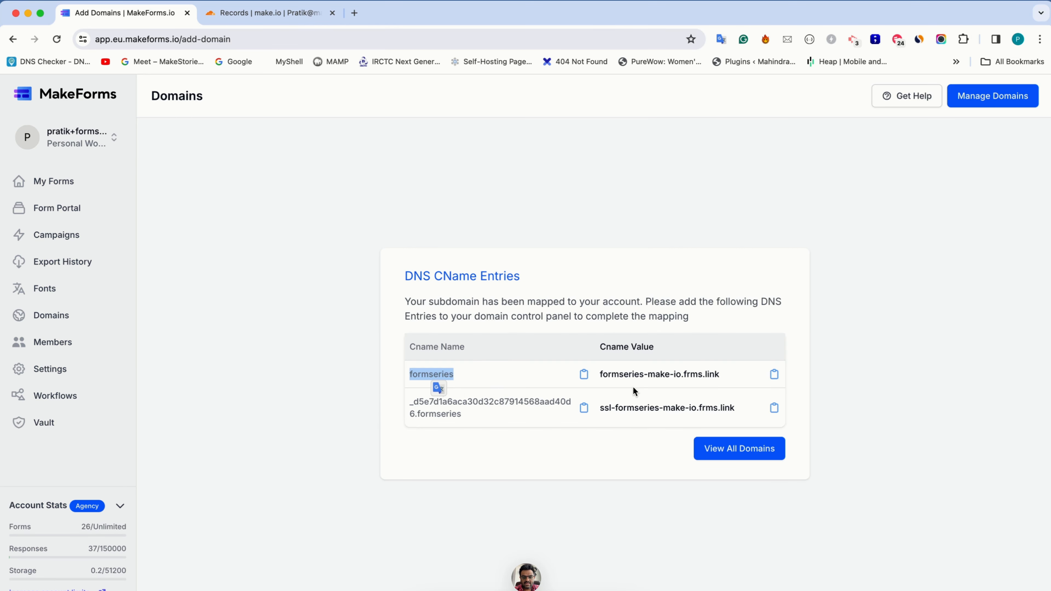
{"action": "left_click", "coordinate": [774, 374]}
{"action": "key", "text": "ctrl+Tab"}
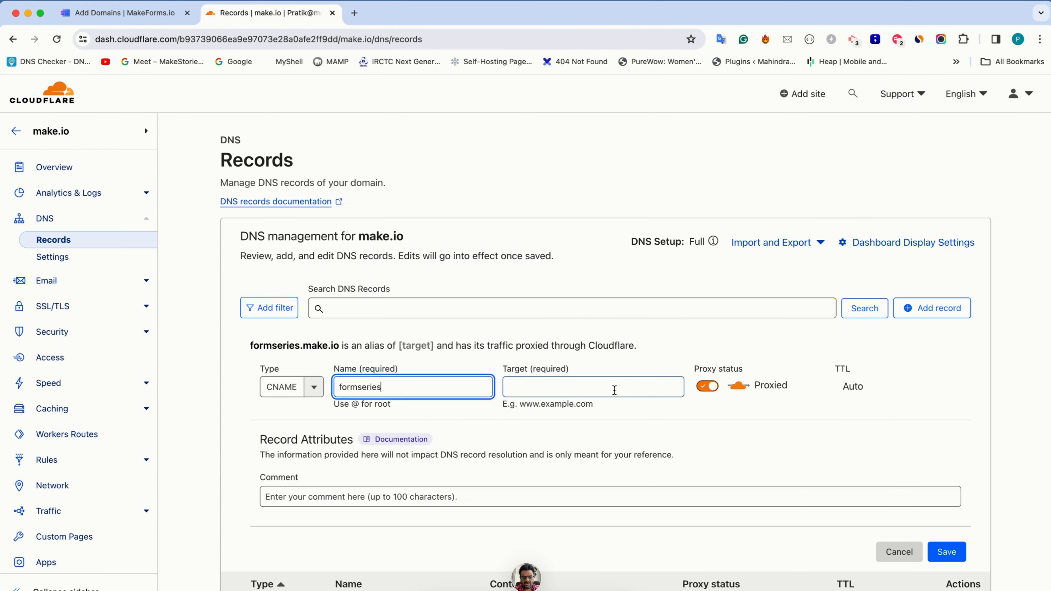
{"action": "left_click", "coordinate": [580, 392]}
{"action": "key", "text": "super+v"}
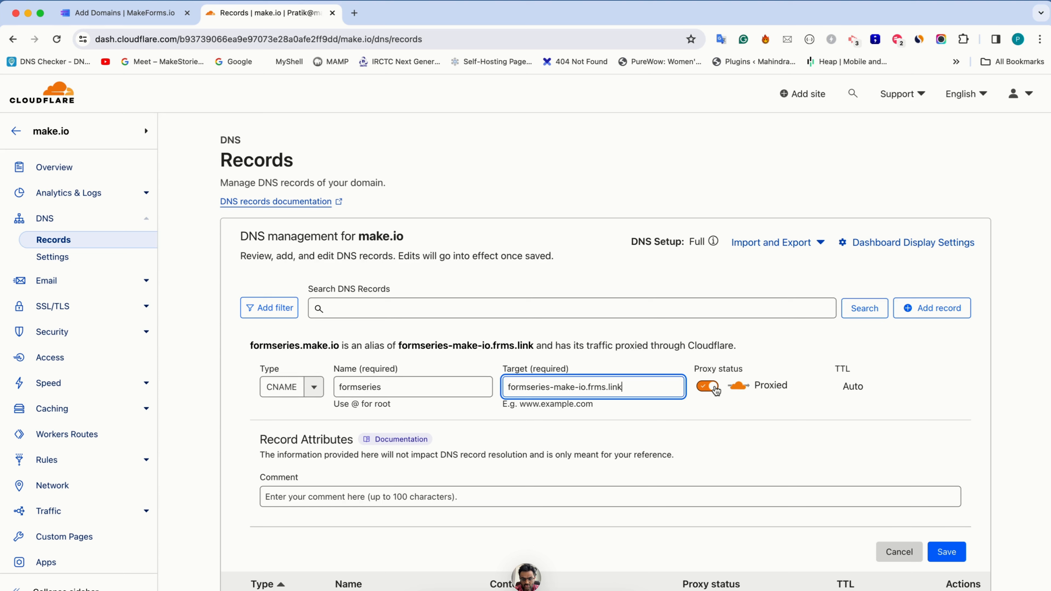
Step: Switch the formseries record's proxy status to DNS only and set its TTL to 1 min
{"action": "left_click", "coordinate": [707, 386]}
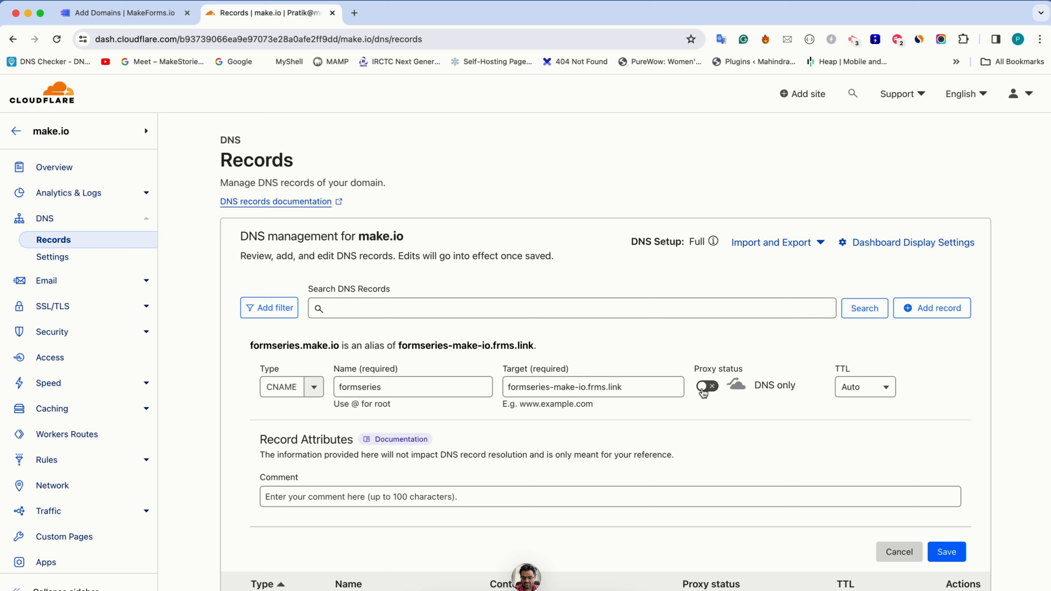
{"action": "double_click", "coordinate": [766, 386]}
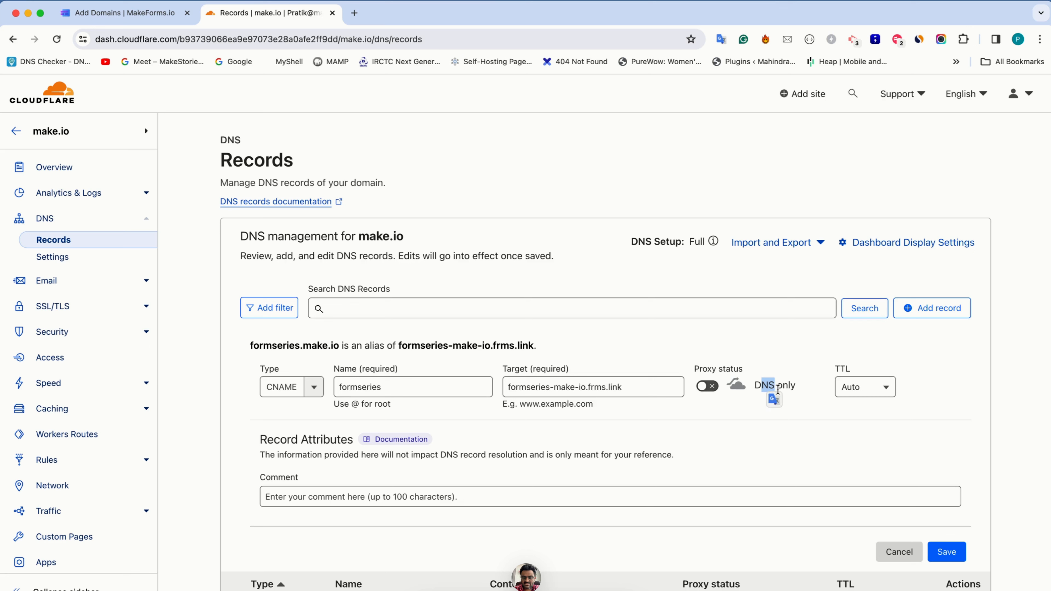
{"action": "left_click", "coordinate": [858, 400]}
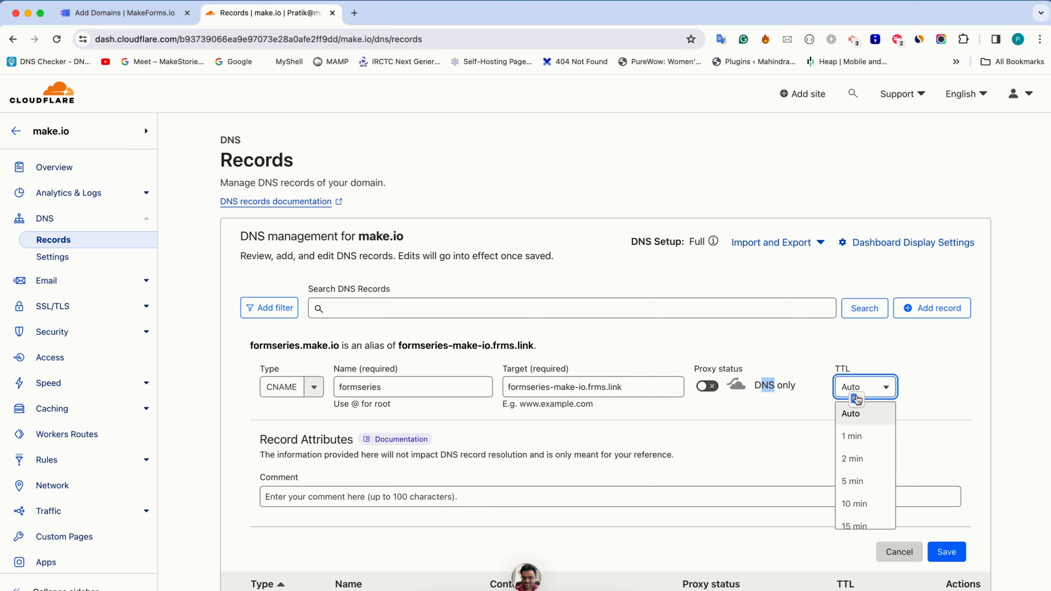
{"action": "left_click", "coordinate": [861, 442]}
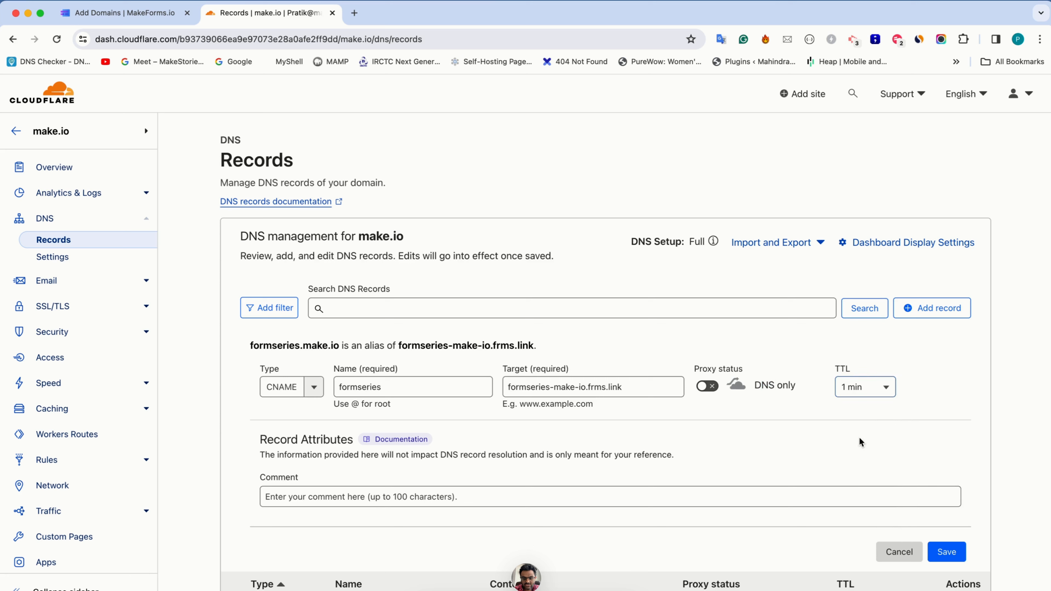
Step: Add the comment MAKEFORMS RECORDS to the formseries record and save it
{"action": "left_click", "coordinate": [829, 493]}
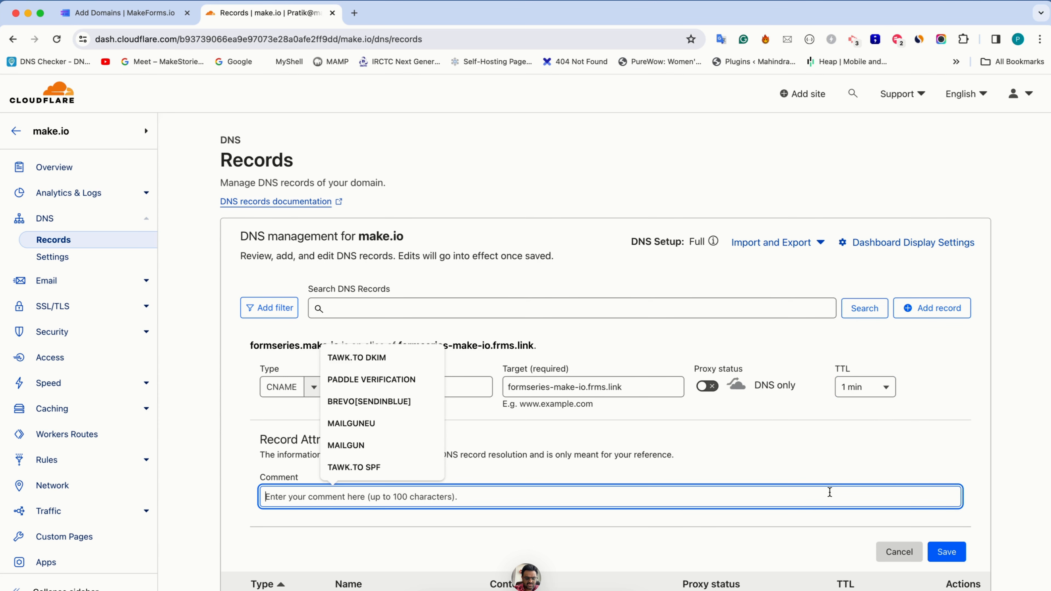
{"action": "type", "text": "MAKEFORMS "}
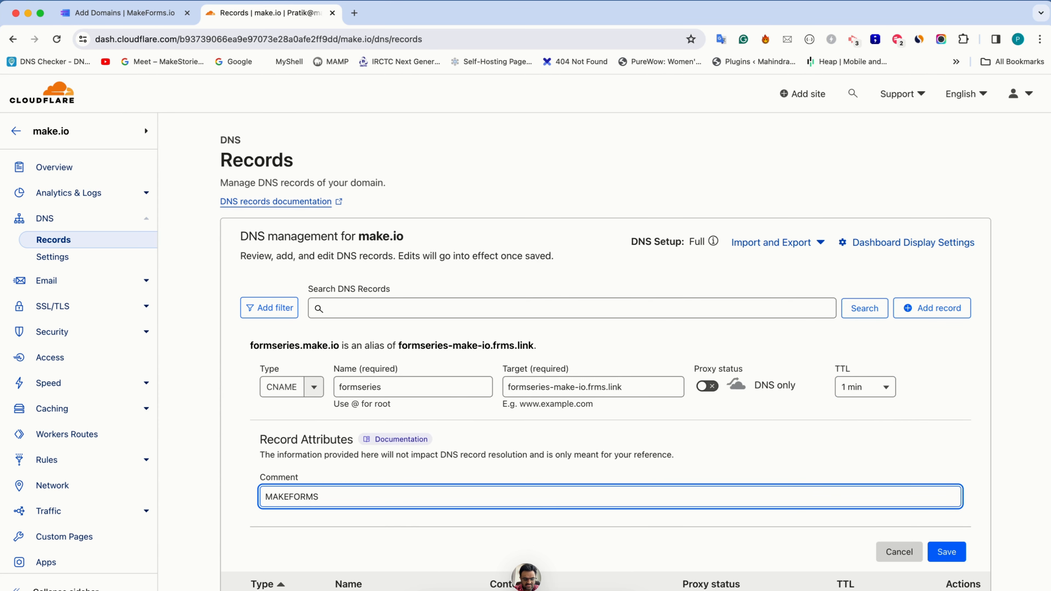
{"action": "type", "text": "RECORDS"}
{"action": "left_click", "coordinate": [954, 558]}
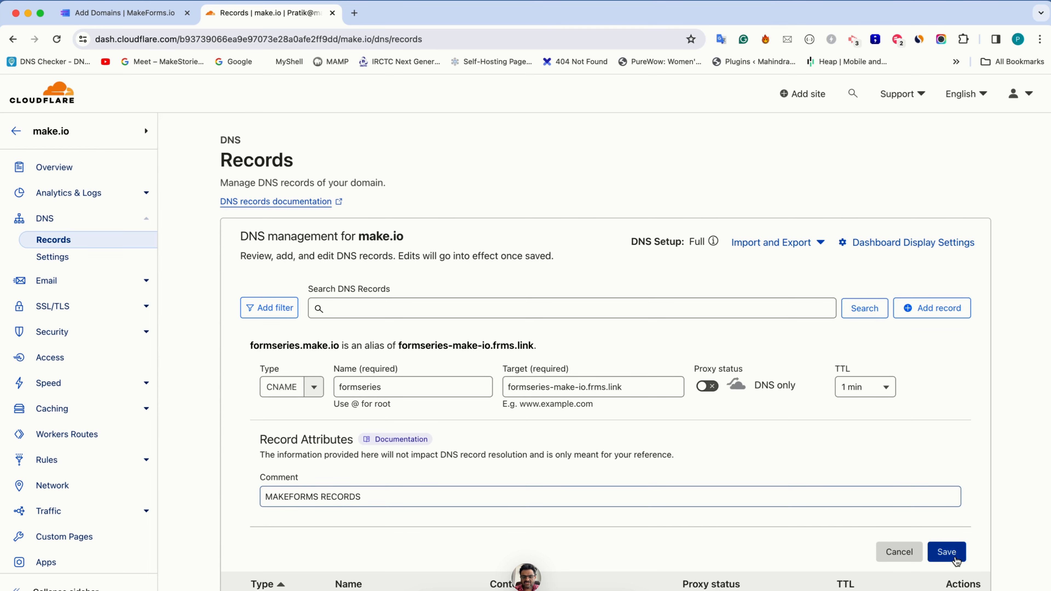
{"action": "left_click", "coordinate": [956, 561]}
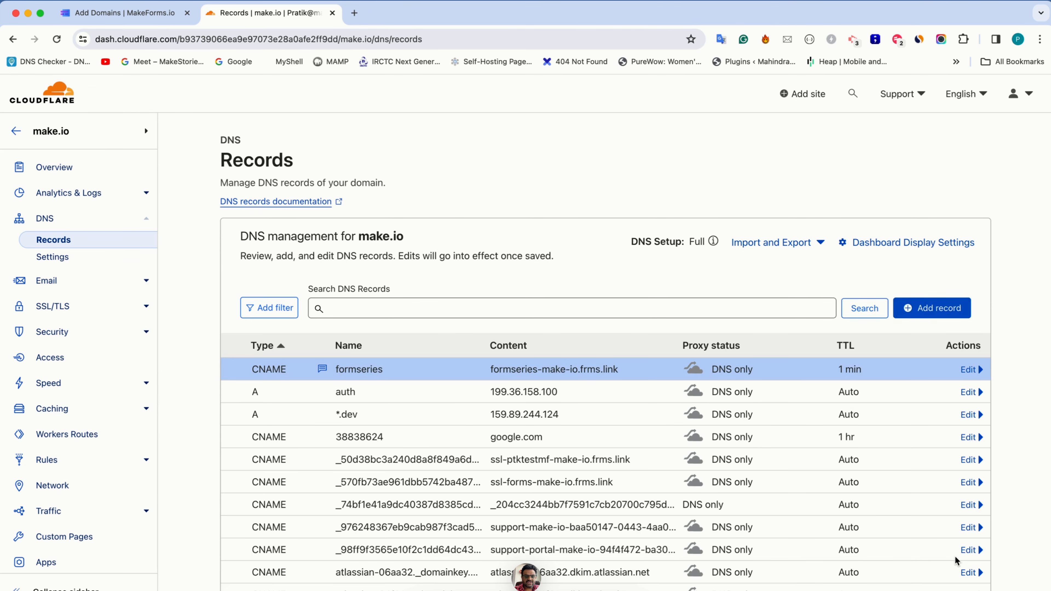
{"action": "mouse_move", "coordinate": [327, 375]}
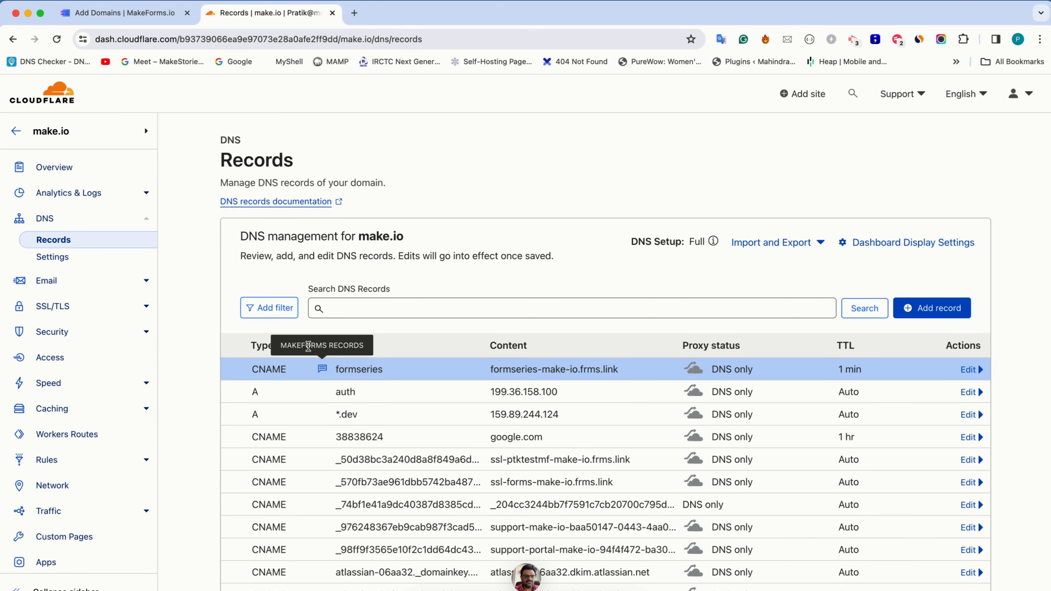
Step: Copy the second CNAME name from MakeForms and use it as the name of another new CNAME record in Cloudflare
{"action": "left_click", "coordinate": [150, 11]}
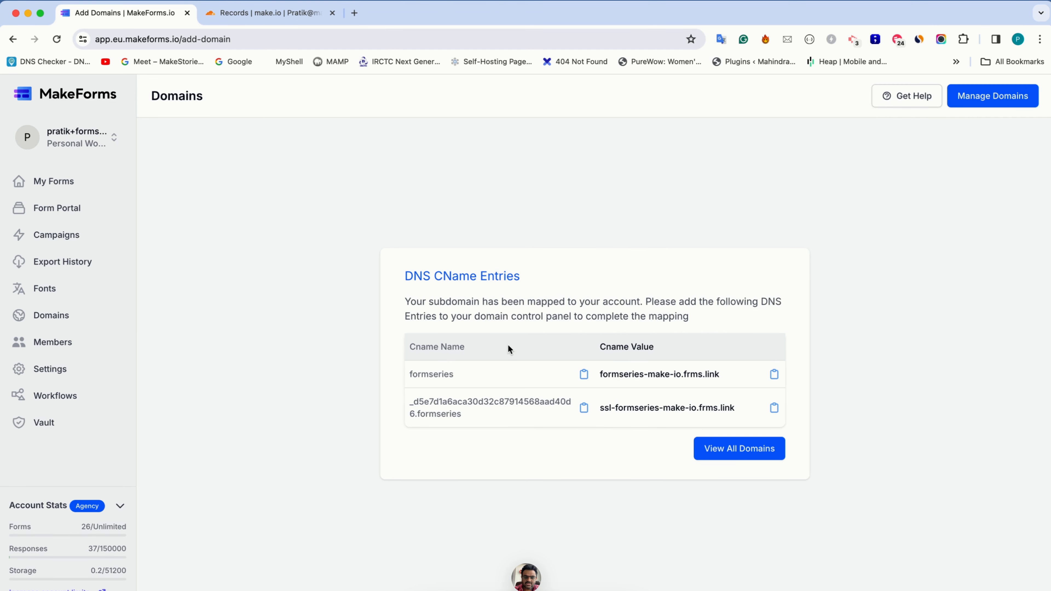
{"action": "left_click", "coordinate": [274, 18]}
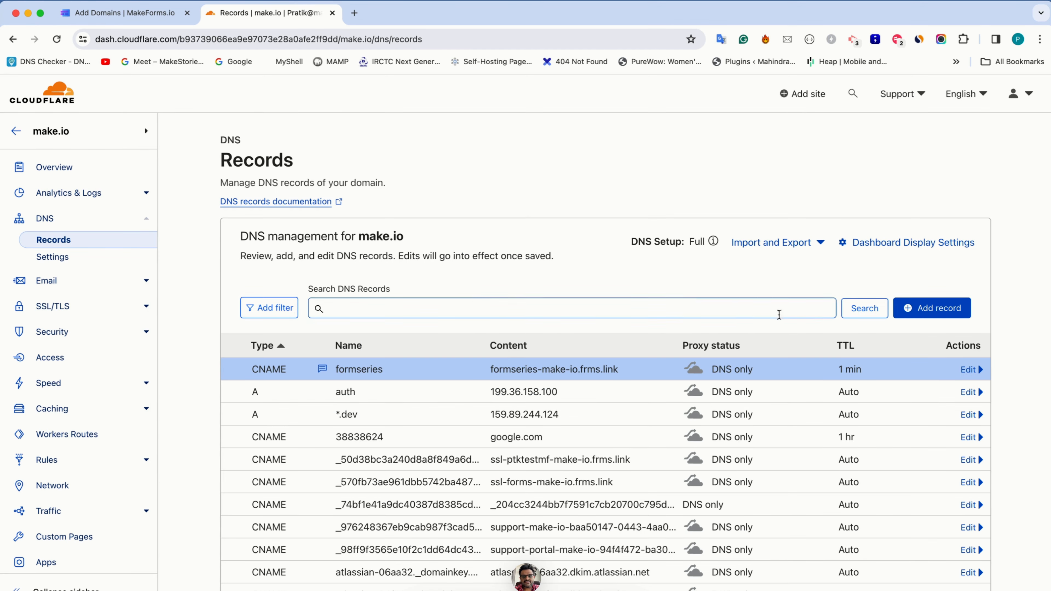
{"action": "left_click", "coordinate": [926, 315]}
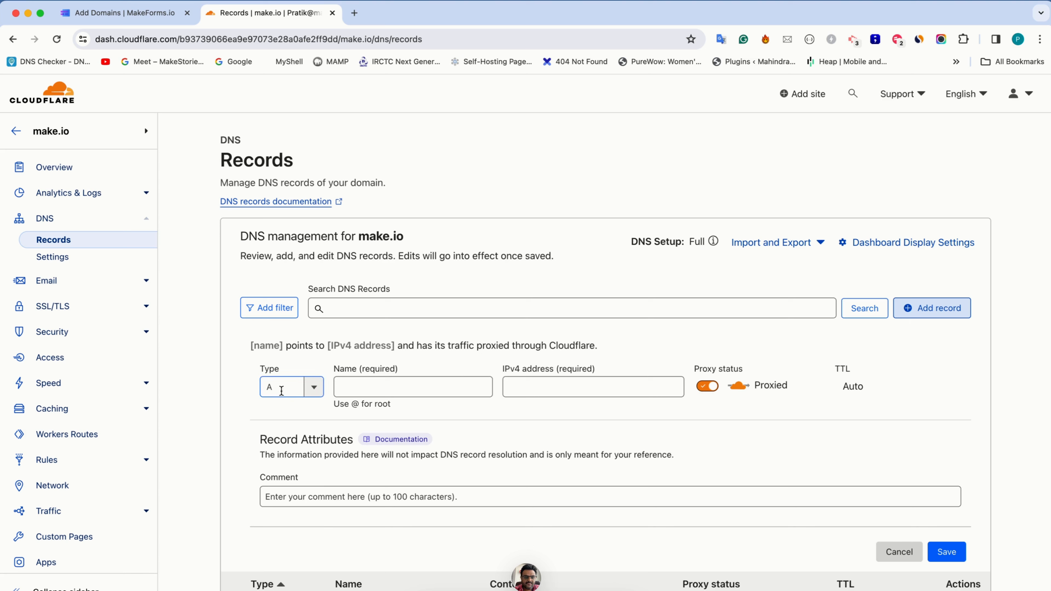
{"action": "left_click", "coordinate": [282, 388]}
{"action": "left_click", "coordinate": [278, 502]}
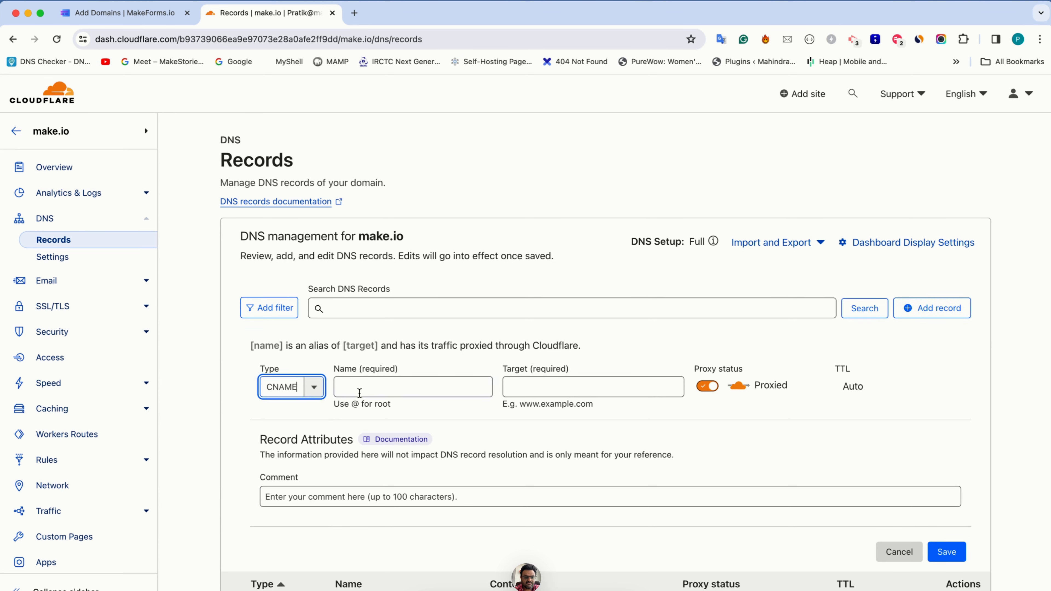
{"action": "left_click", "coordinate": [359, 389]}
{"action": "key", "text": "super+v"}
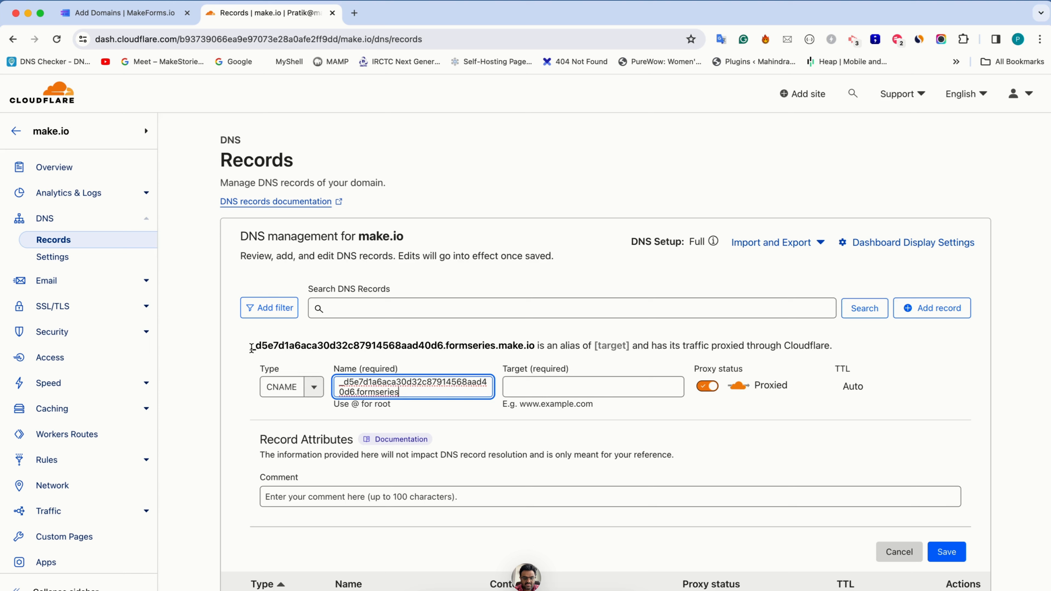
{"action": "left_click_drag", "start_coordinate": [251, 349], "coordinate": [533, 349]}
{"action": "left_click", "coordinate": [505, 349]}
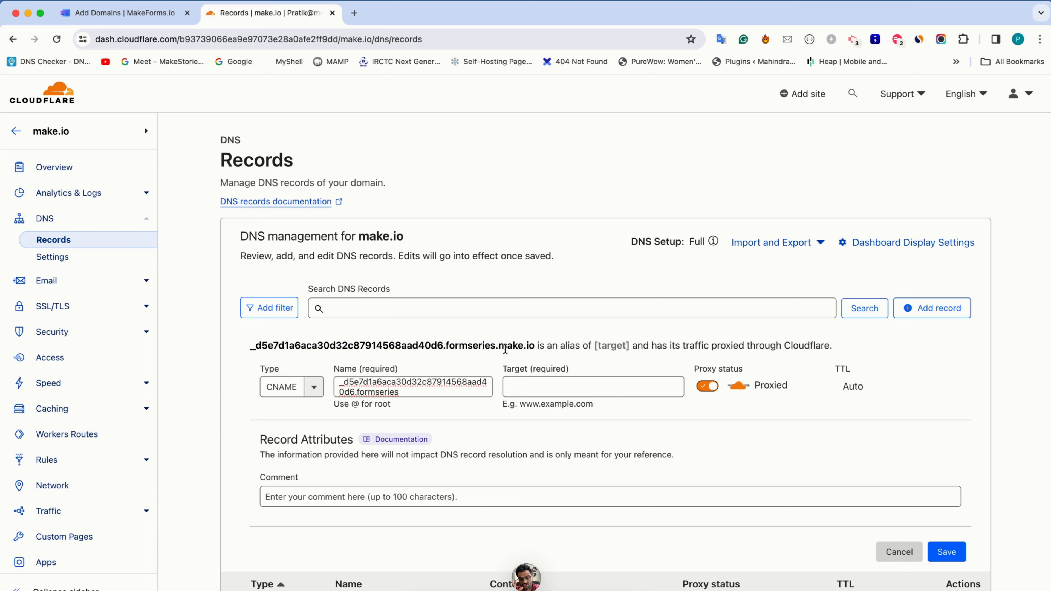
Step: Copy the second CNAME value from MakeForms, enter ssl-formseries-make-io.frms.link as the Cloudflare record's target, and set its proxy status to DNS only
{"action": "key", "text": "ctrl+Tab"}
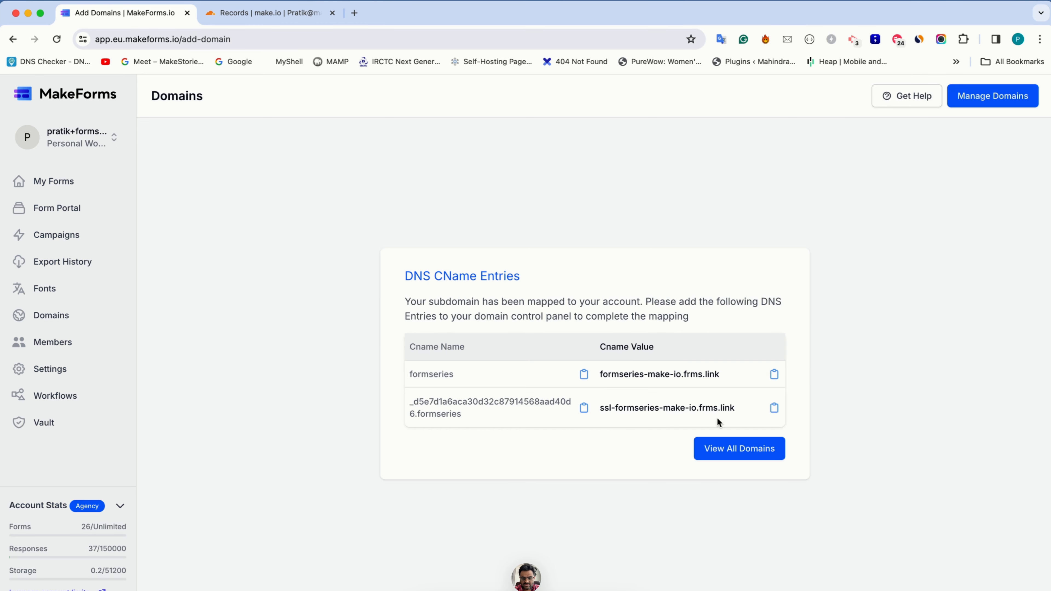
{"action": "left_click", "coordinate": [773, 410]}
{"action": "key", "text": "ctrl+Tab"}
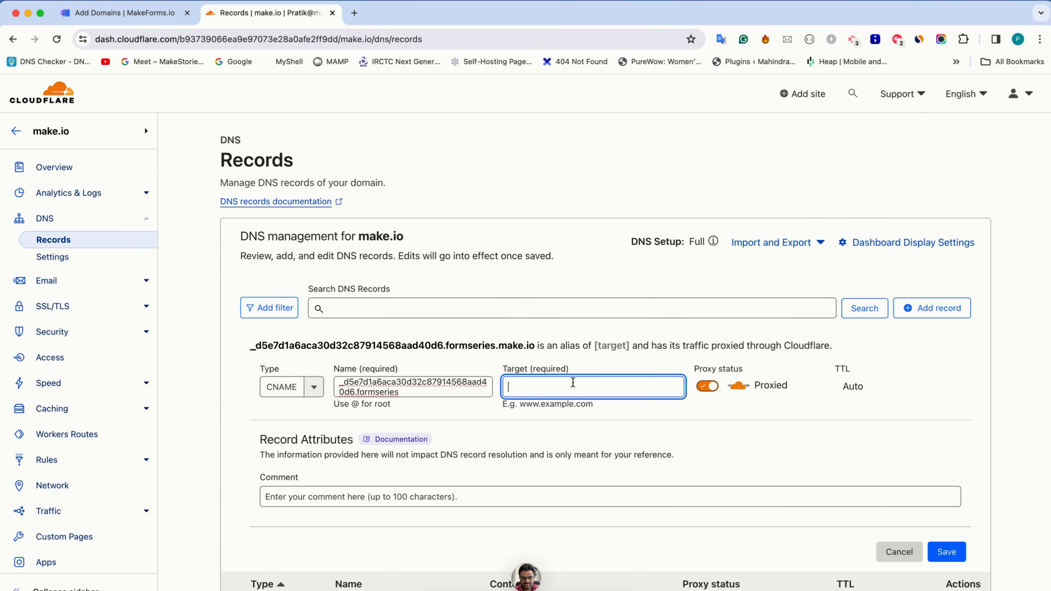
{"action": "key", "text": "super+v"}
{"action": "left_click", "coordinate": [707, 386]}
Step: Add the comment MAKEFORMS RECORDS to the second CNAME record, set its TTL to 1 min, and save the record
{"action": "left_click", "coordinate": [642, 492]}
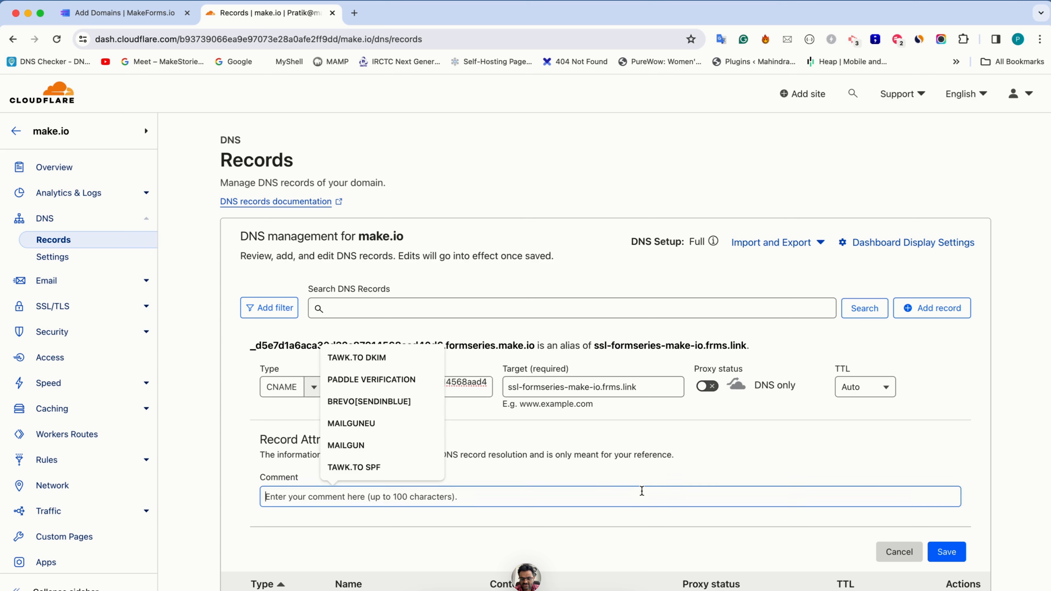
{"action": "type", "text": "MAKEFORM"}
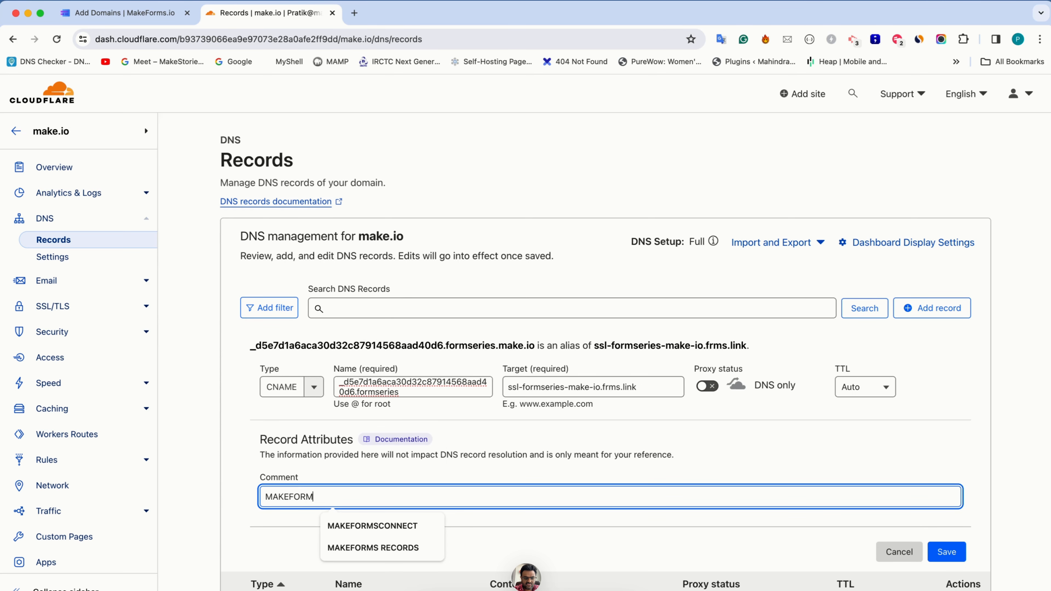
{"action": "left_click", "coordinate": [418, 551]}
{"action": "left_click", "coordinate": [865, 387]}
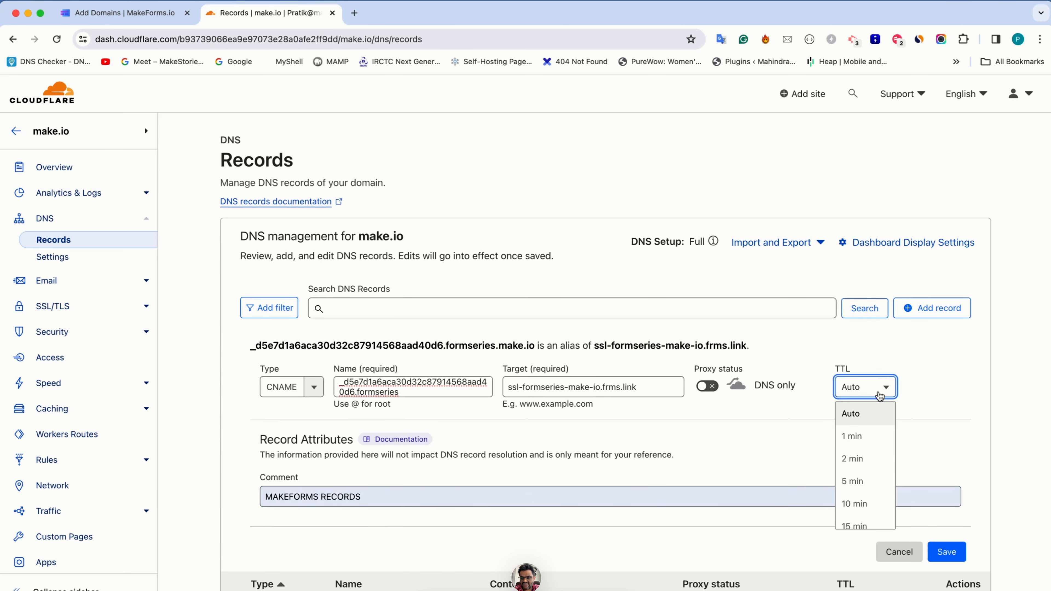
{"action": "left_click", "coordinate": [860, 435]}
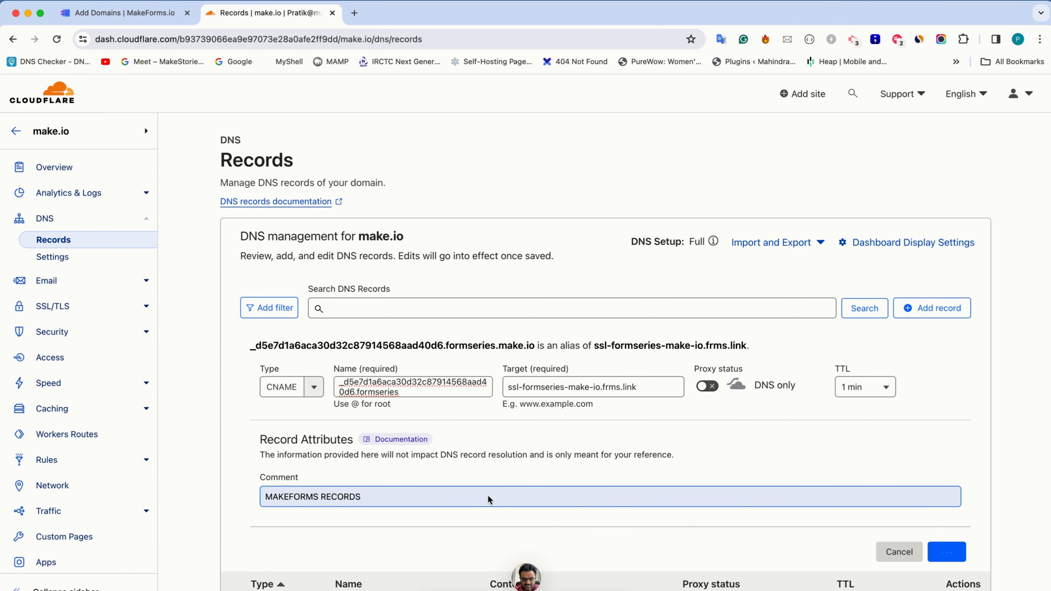
Step: Return to MakeForms, open the domain formseries.make.io from the list of all domains, and verify it
{"action": "left_click", "coordinate": [149, 19]}
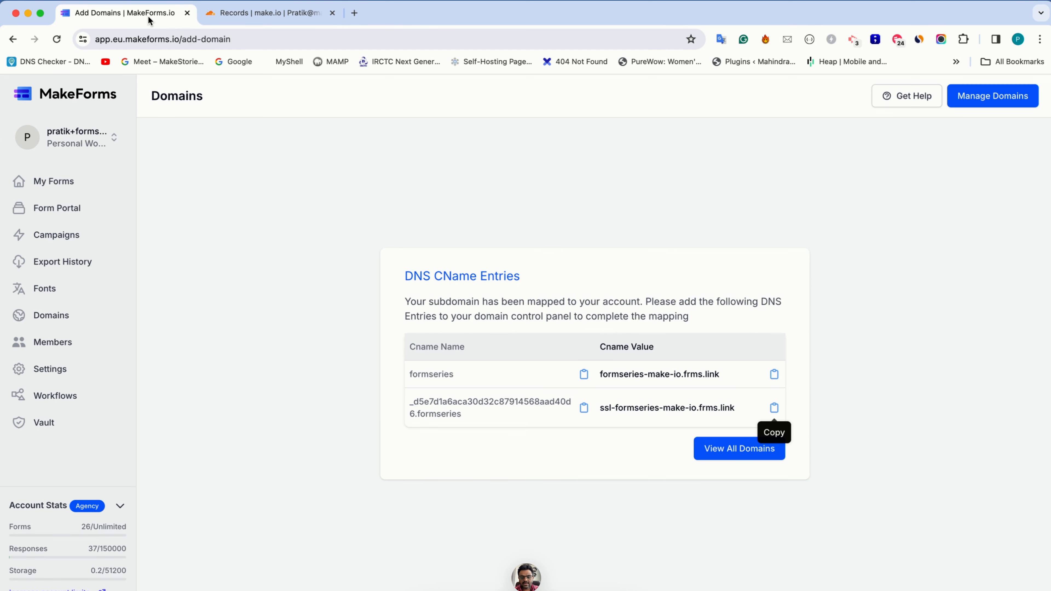
{"action": "left_click", "coordinate": [717, 456]}
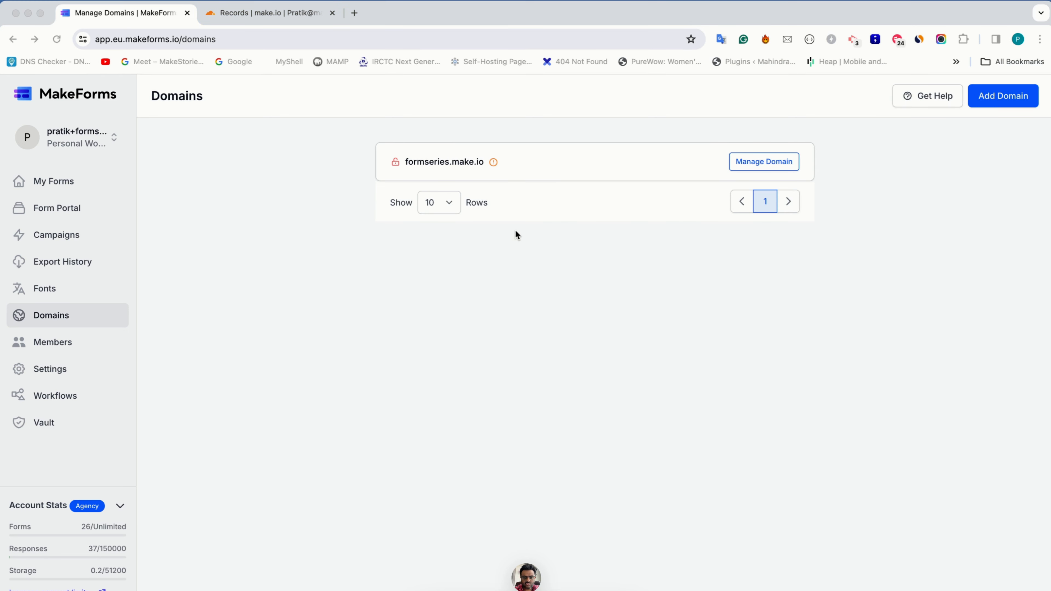
{"action": "left_click", "coordinate": [395, 165]}
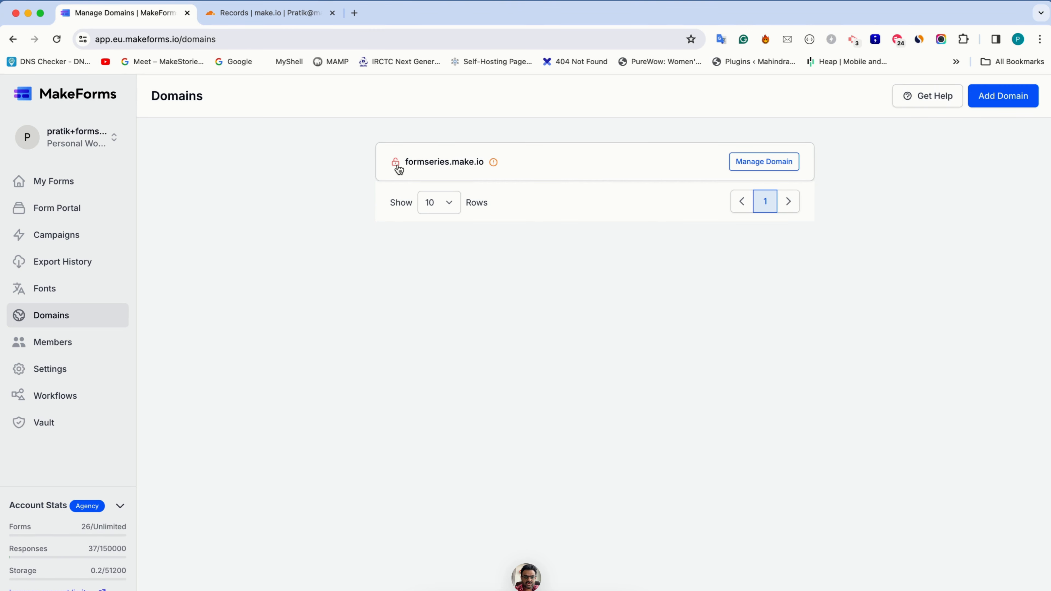
{"action": "mouse_move", "coordinate": [494, 164]}
{"action": "left_click", "coordinate": [744, 170]}
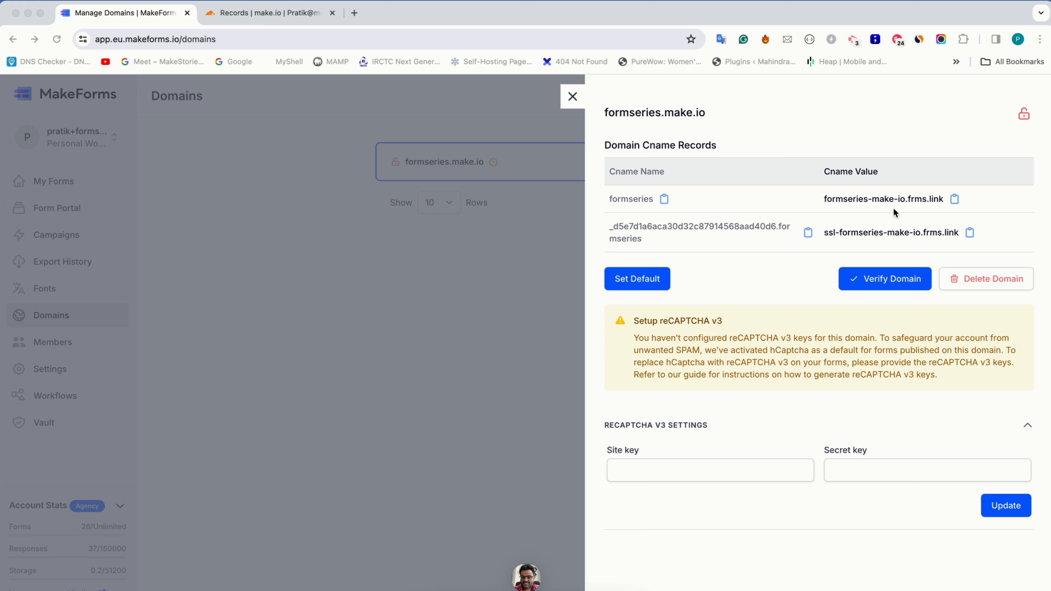
{"action": "left_click", "coordinate": [854, 285]}
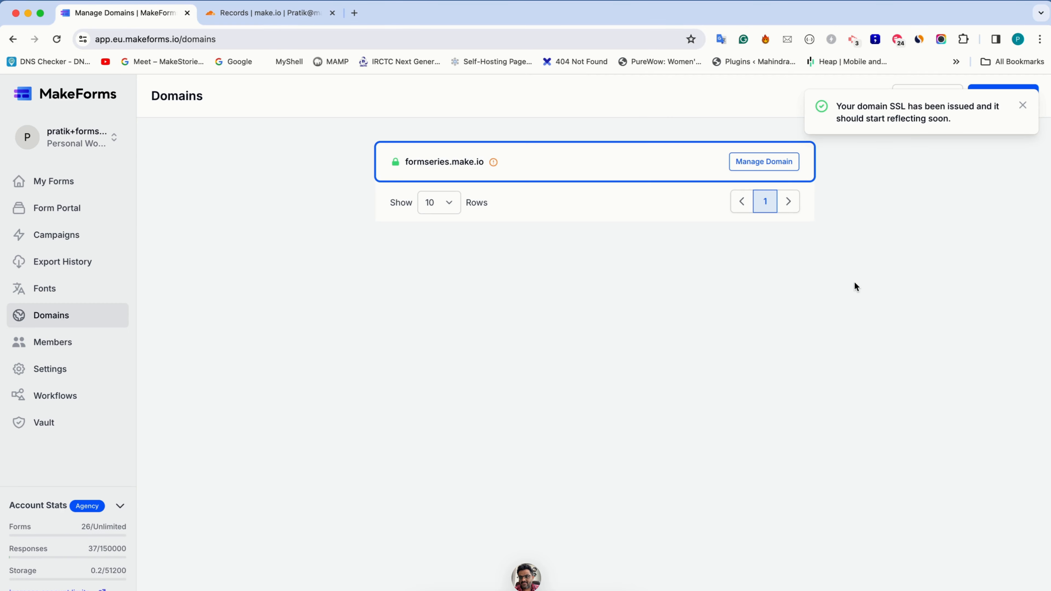
Step: Read the verification message and reopen the management details of formseries.make.io
{"action": "left_click_drag", "start_coordinate": [867, 111], "coordinate": [925, 116]}
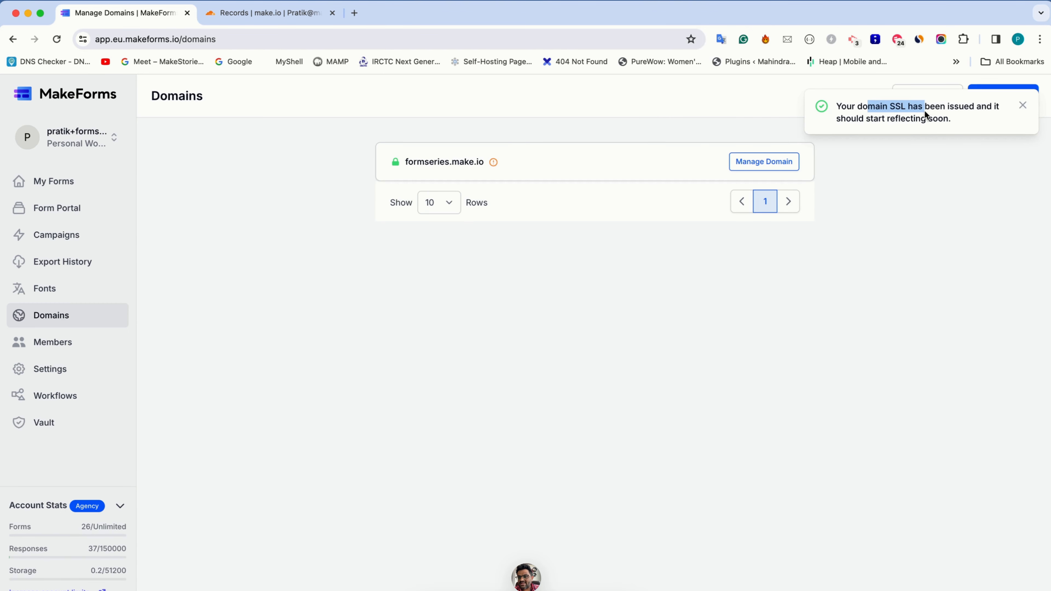
{"action": "triple_click", "coordinate": [843, 118]}
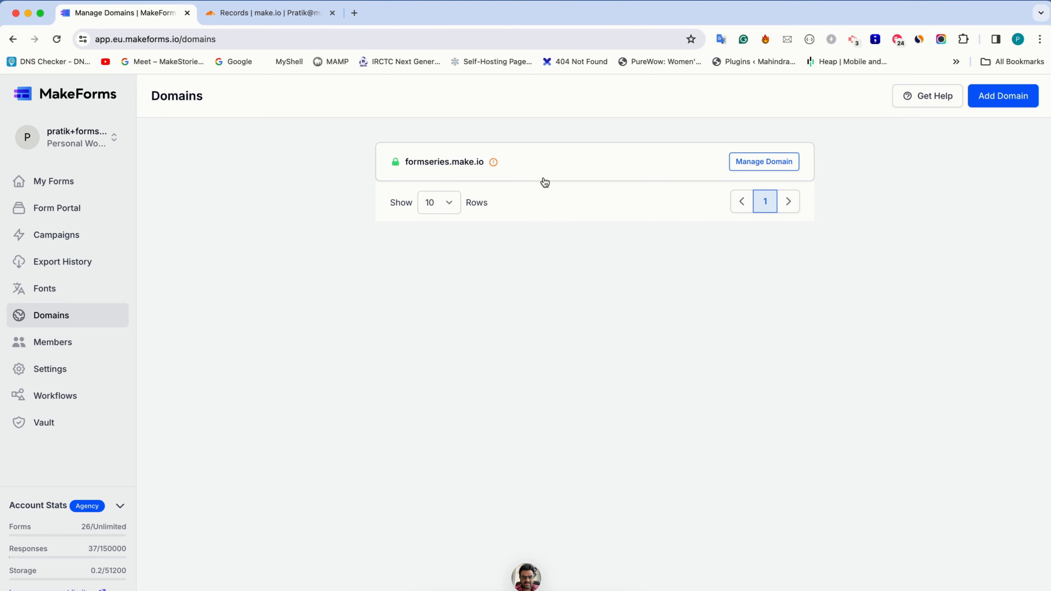
{"action": "left_click", "coordinate": [772, 166]}
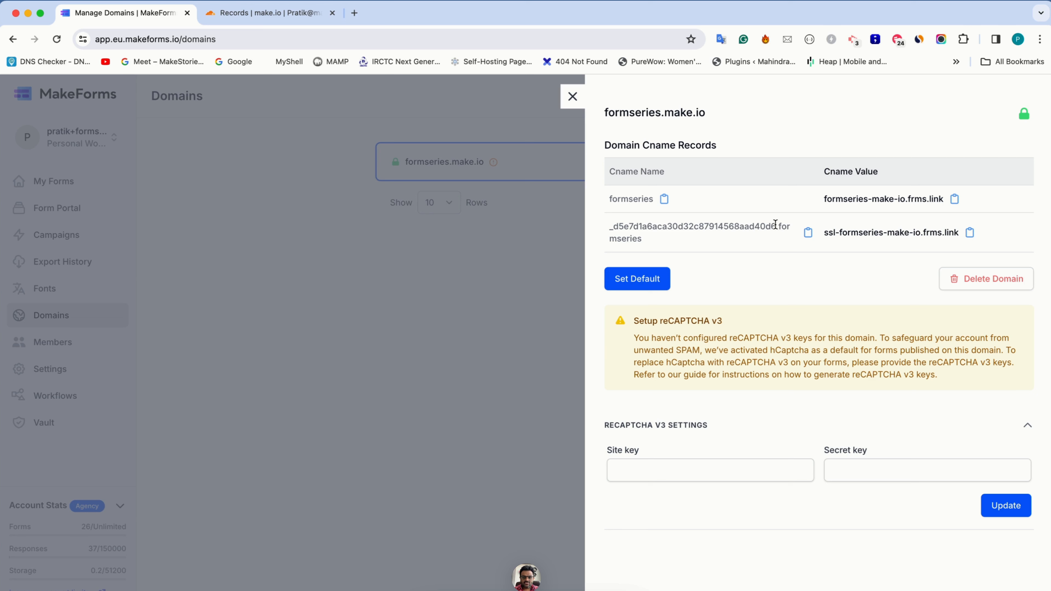
Step: Open the dnschecker.org home page in a new browser tab
{"action": "left_click", "coordinate": [355, 13]}
{"action": "type", "text": "dnschec"}
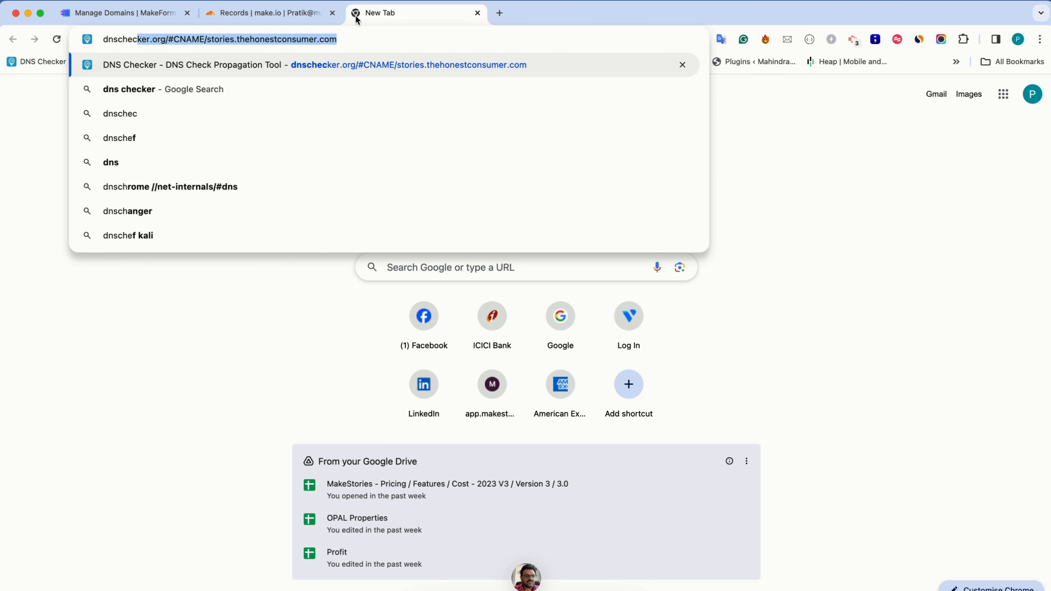
{"action": "key", "text": "BackSpace"}
{"action": "type", "text": "ece"}
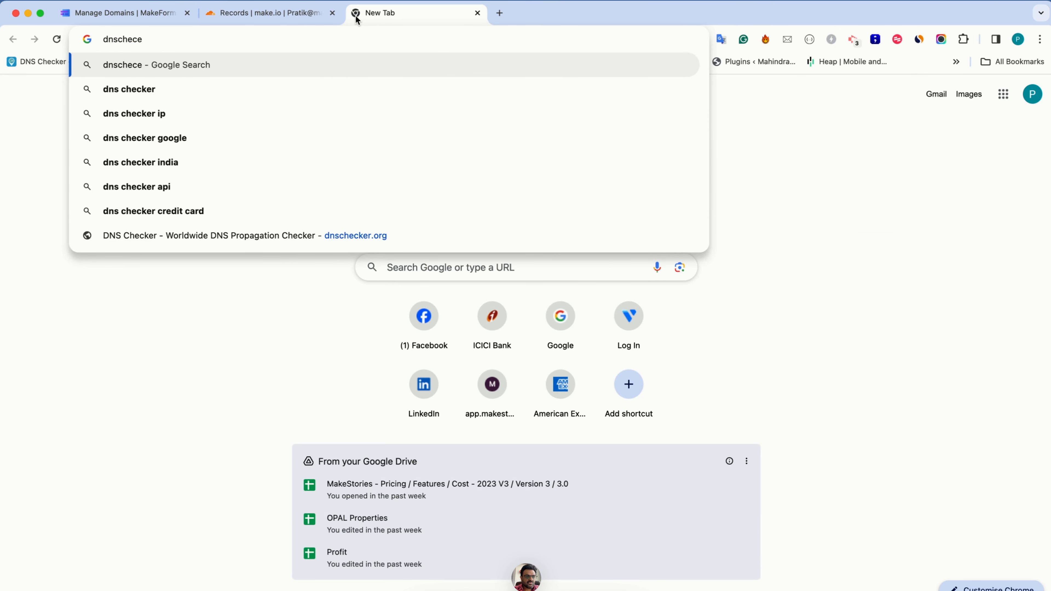
{"action": "key", "text": "BackSpace"}
{"action": "key", "text": "Down"}
{"action": "key", "text": "alt+shift+Left"}
{"action": "key", "text": "alt+shift+Left"}
{"action": "key", "text": "alt+shift+Left"}
{"action": "key", "text": "alt+shift+Left"}
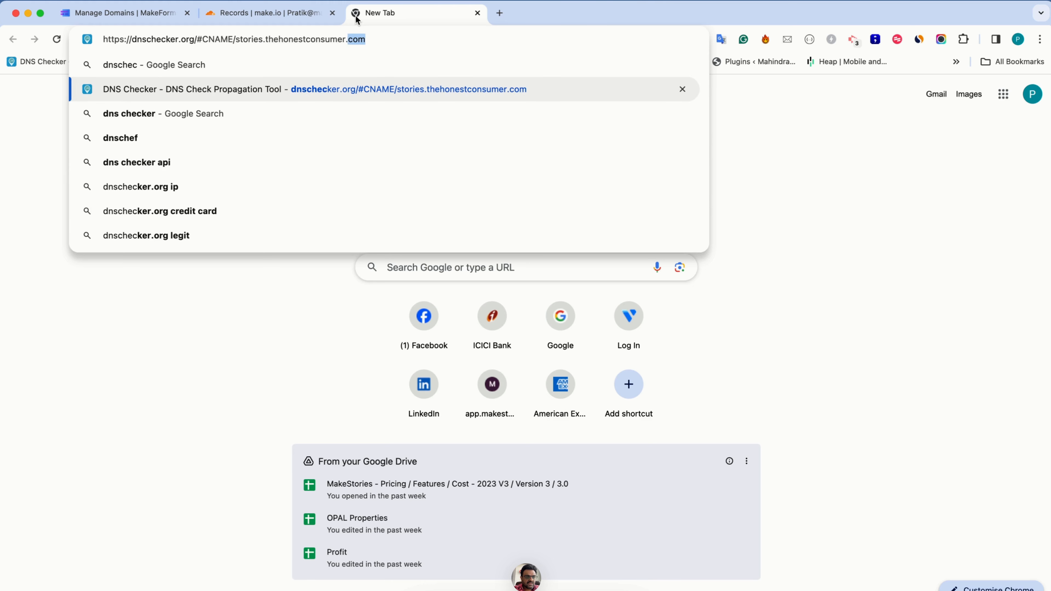
{"action": "key", "text": "shift+Left"}
{"action": "key", "text": "BackSpace"}
{"action": "key", "text": "Return"}
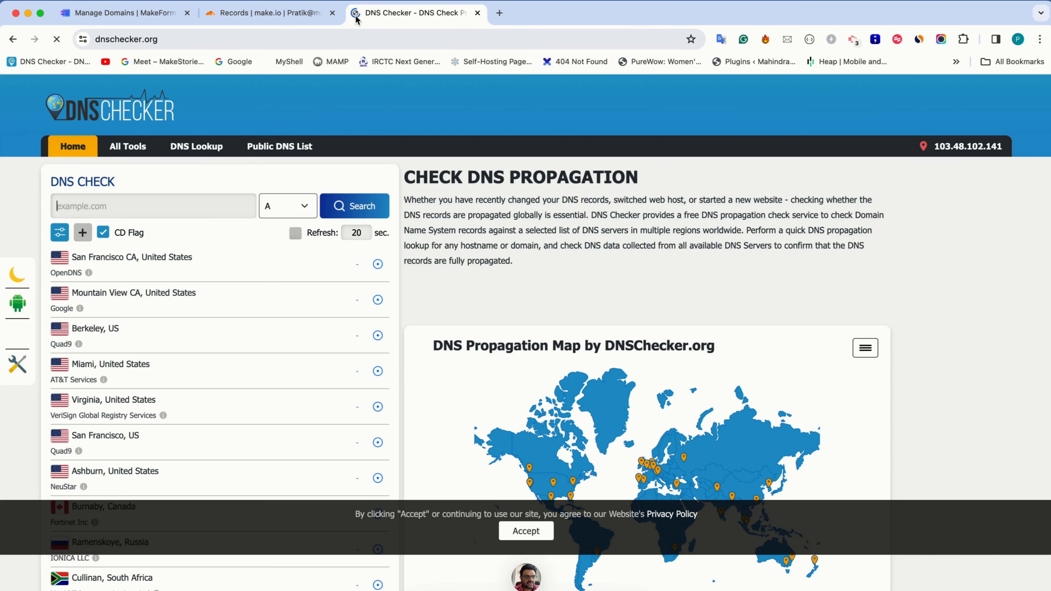
Step: Copy the first CNAME name from MakeForms and complete it to the address formseries.make.io in another new browser tab, ready for reuse
{"action": "left_click", "coordinate": [124, 13]}
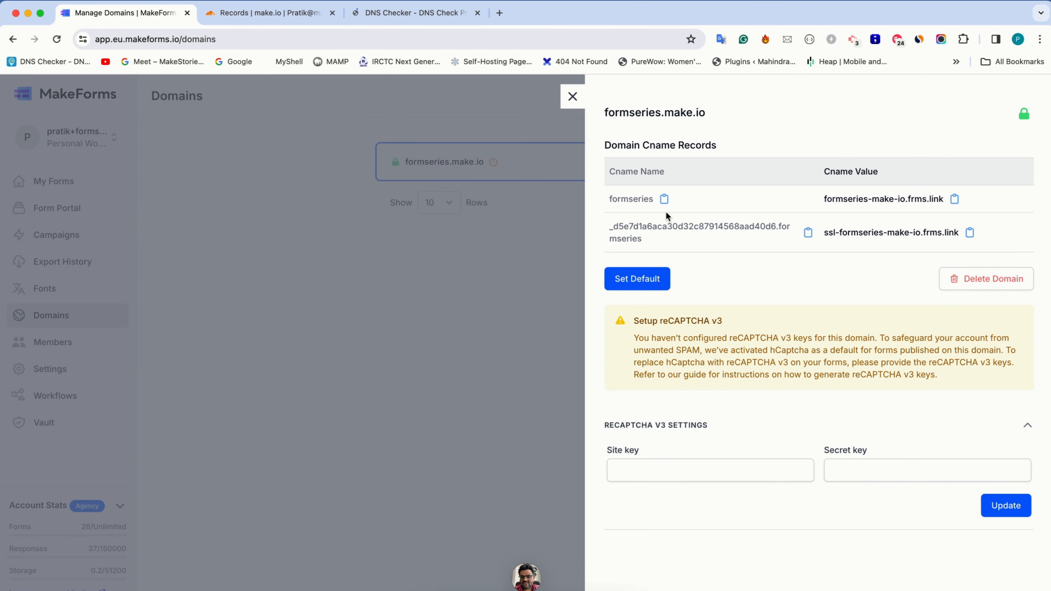
{"action": "left_click", "coordinate": [665, 201]}
{"action": "key", "text": "super+t"}
{"action": "key", "text": "super+v"}
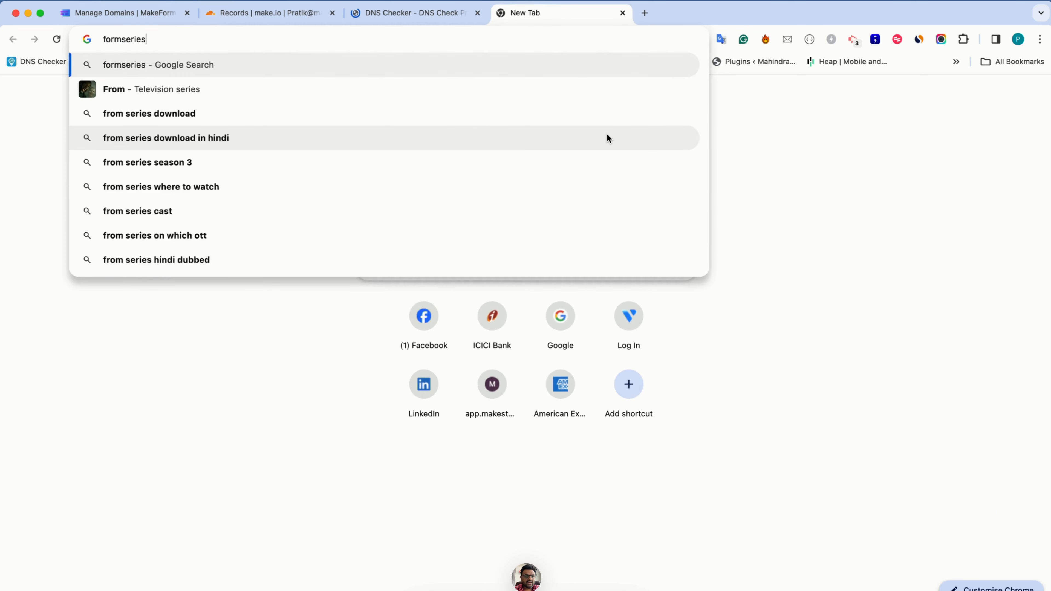
{"action": "type", "text": ".mae"}
{"action": "key", "text": "BackSpace"}
{"action": "type", "text": "lke"}
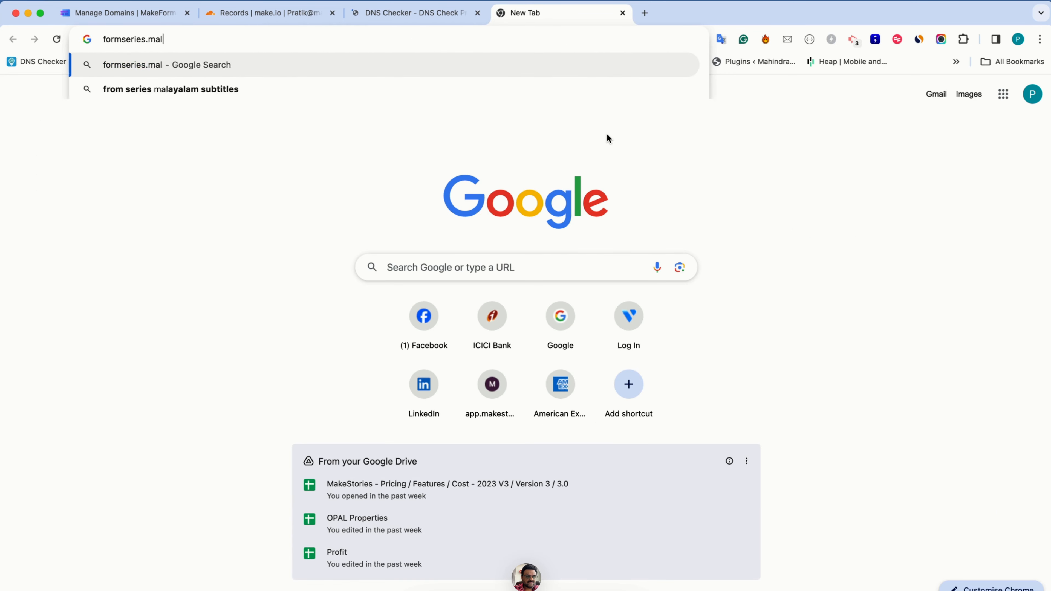
{"action": "key", "text": "BackSpace"}
{"action": "key", "text": "BackSpace"}
{"action": "key", "text": "BackSpace"}
{"action": "type", "text": "ke.io"}
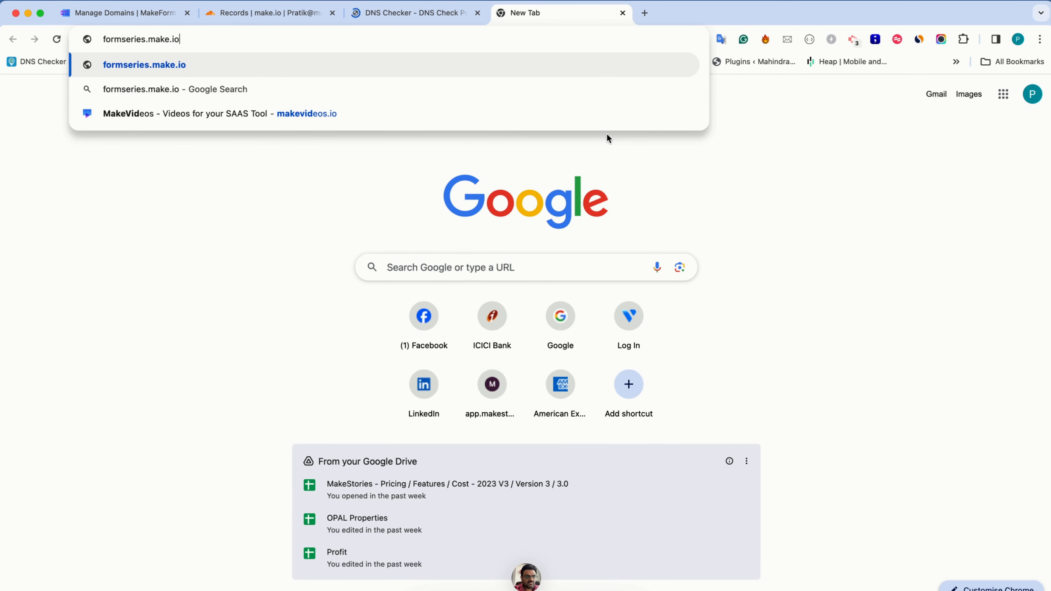
{"action": "key", "text": "Escape"}
{"action": "left_click", "coordinate": [441, 13]}
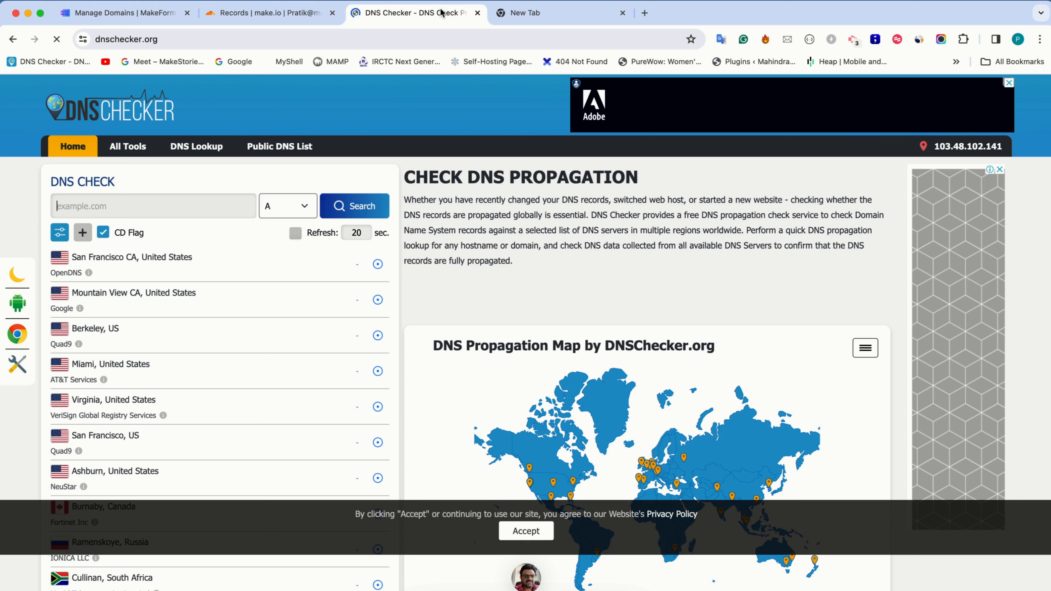
{"action": "left_click", "coordinate": [117, 213]}
{"action": "key", "text": "super+v"}
{"action": "left_click", "coordinate": [294, 211]}
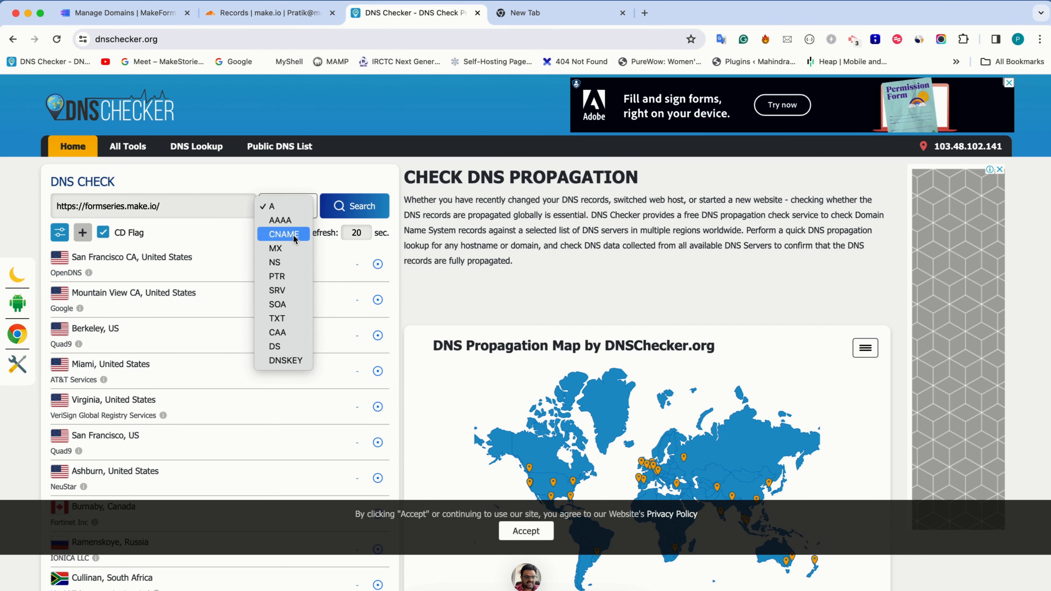
{"action": "left_click", "coordinate": [284, 234]}
{"action": "left_click", "coordinate": [355, 206]}
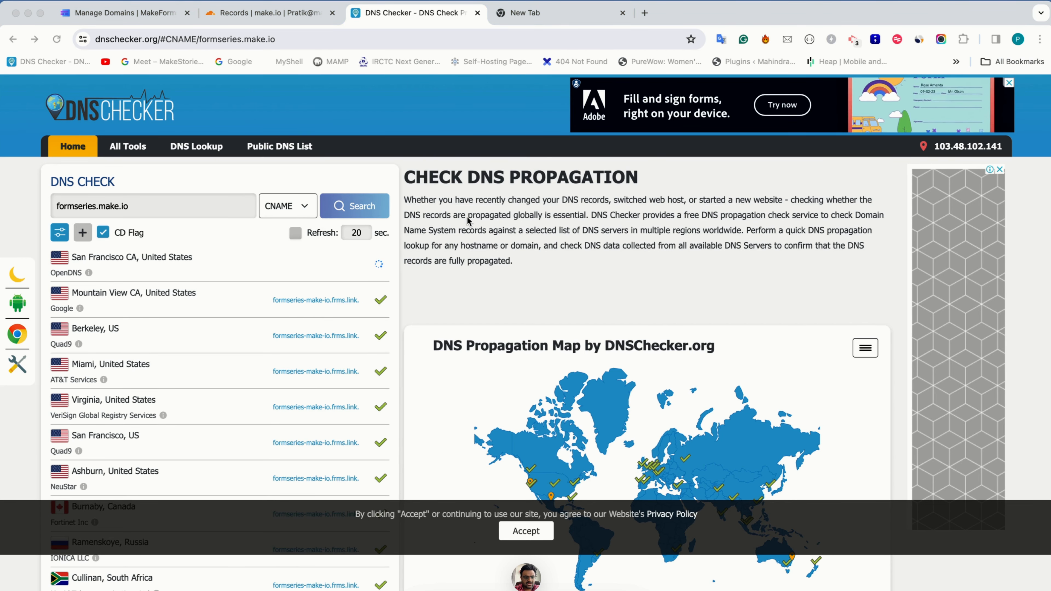
{"action": "scroll", "coordinate": [370, 406], "scroll_direction": "down", "scroll_amount": 3}
{"action": "scroll", "coordinate": [370, 406], "scroll_direction": "down", "scroll_amount": 10}
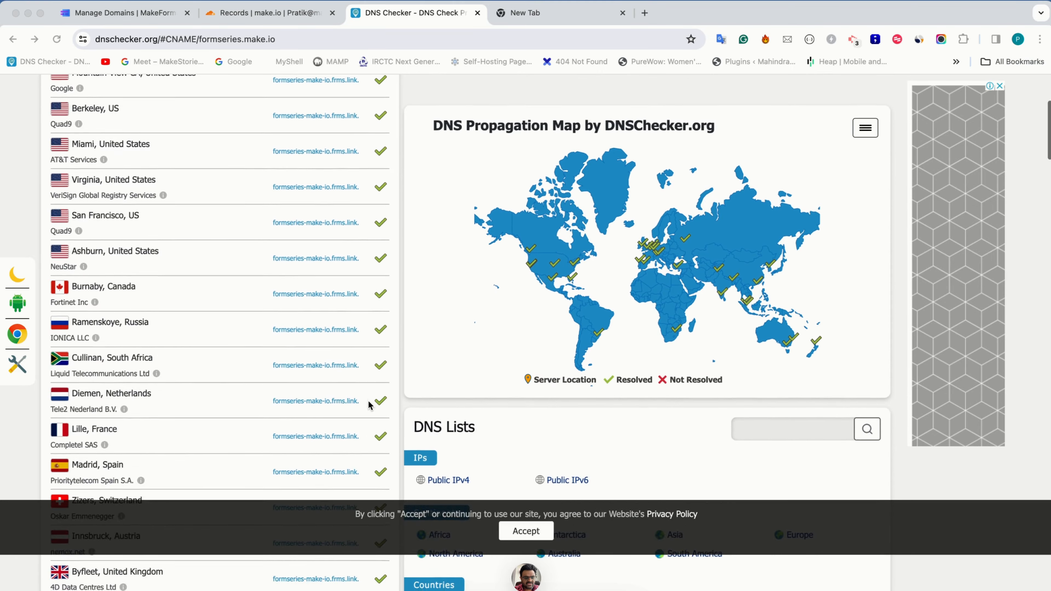
{"action": "scroll", "coordinate": [369, 405], "scroll_direction": "down", "scroll_amount": 4}
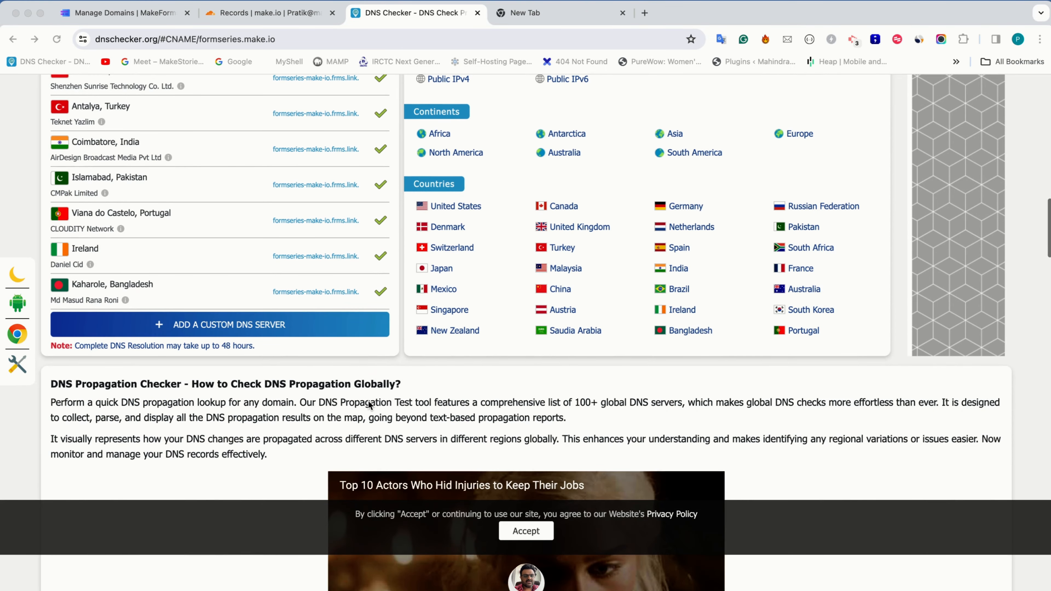
{"action": "scroll", "coordinate": [247, 231], "scroll_direction": "up", "scroll_amount": 20}
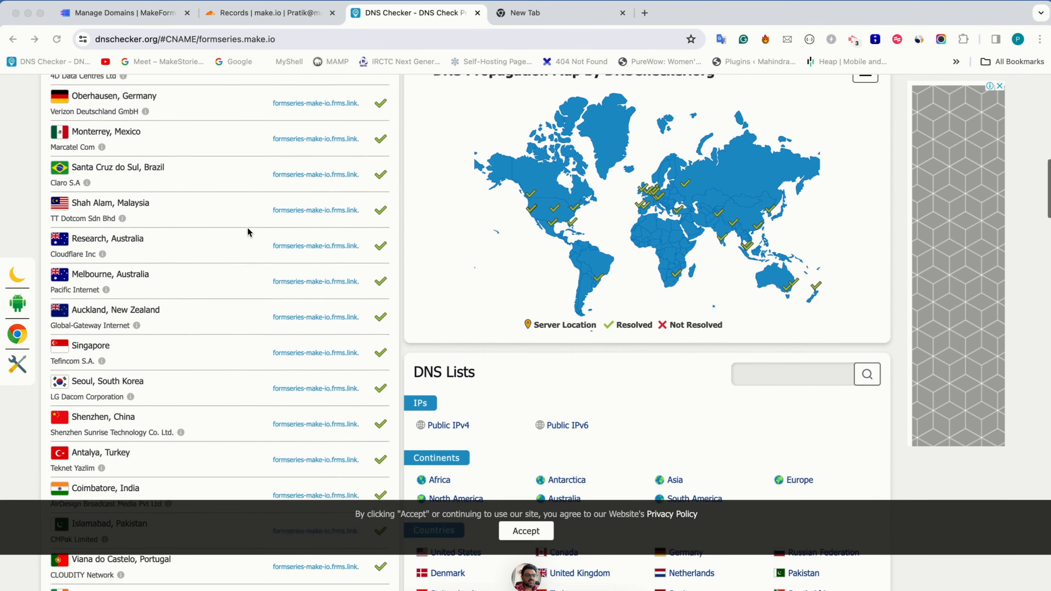
Step: Replace formseries in the DNS Checker hostname with the second CNAME name copied from MakeForms, keeping the .make.io ending, and return to MakeForms
{"action": "left_click", "coordinate": [132, 13]}
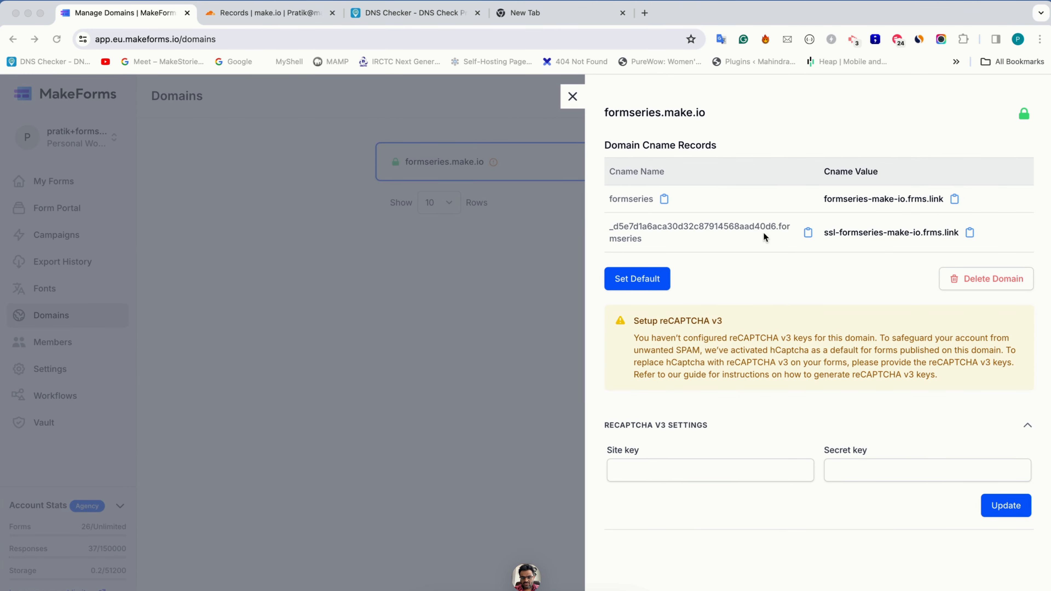
{"action": "left_click", "coordinate": [807, 233]}
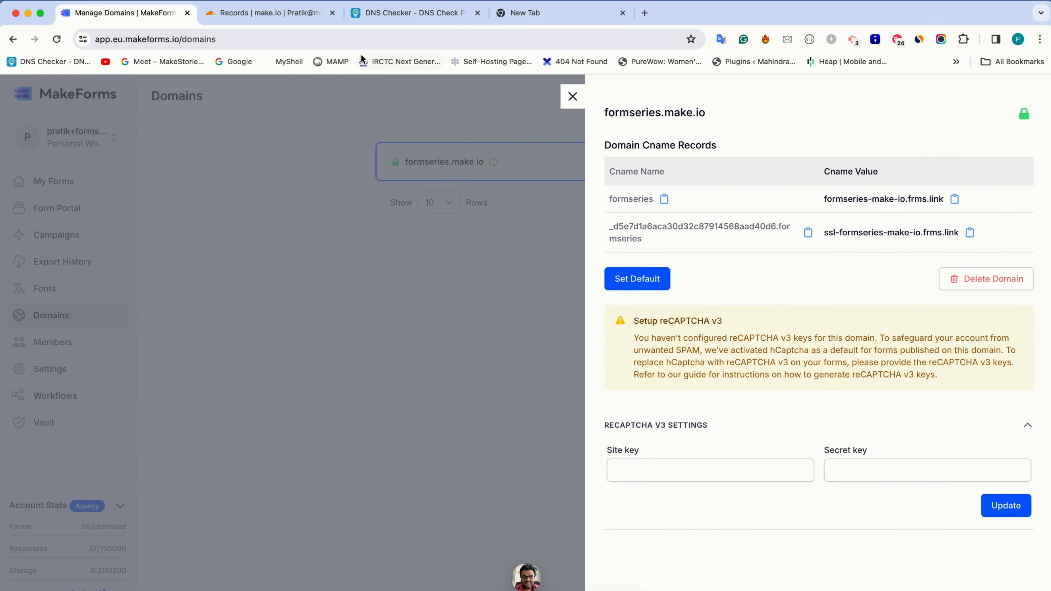
{"action": "left_click", "coordinate": [377, 18]}
{"action": "scroll", "coordinate": [219, 186], "scroll_direction": "up", "scroll_amount": 5}
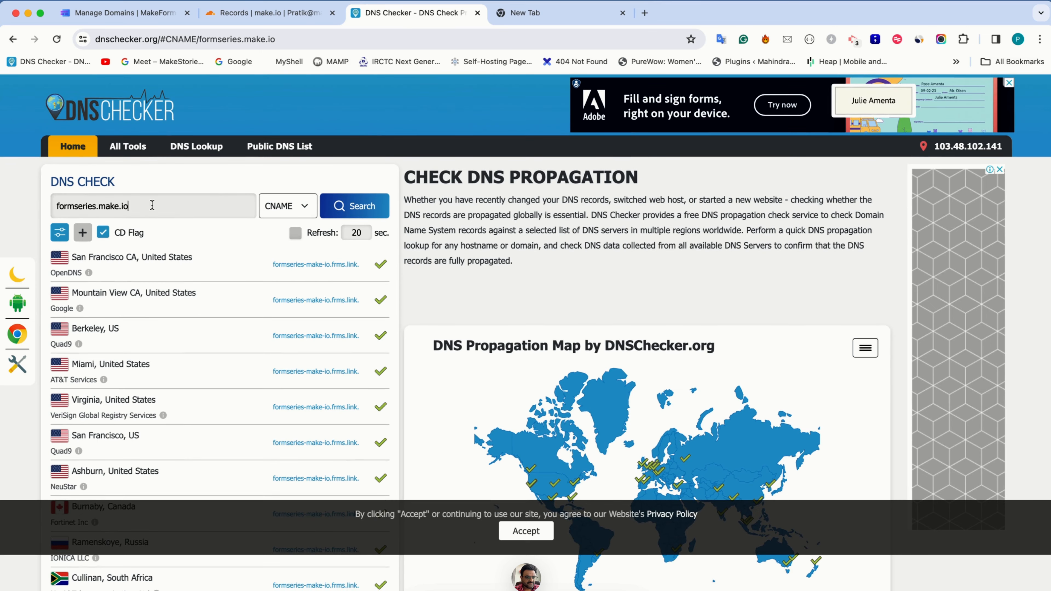
{"action": "double_click", "coordinate": [90, 206]}
{"action": "key", "text": "BackSpace"}
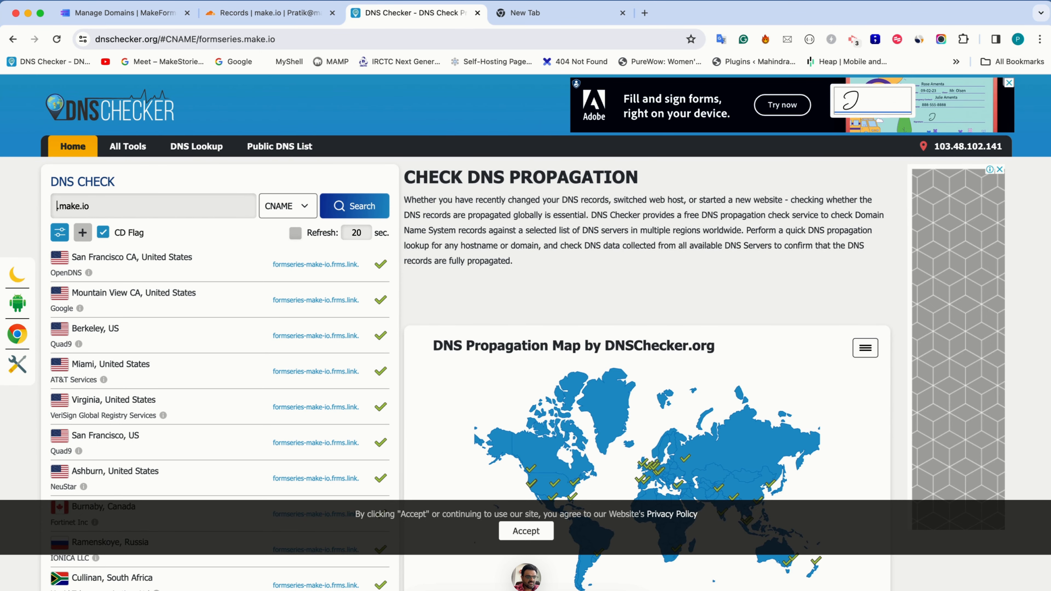
{"action": "key", "text": "super+v"}
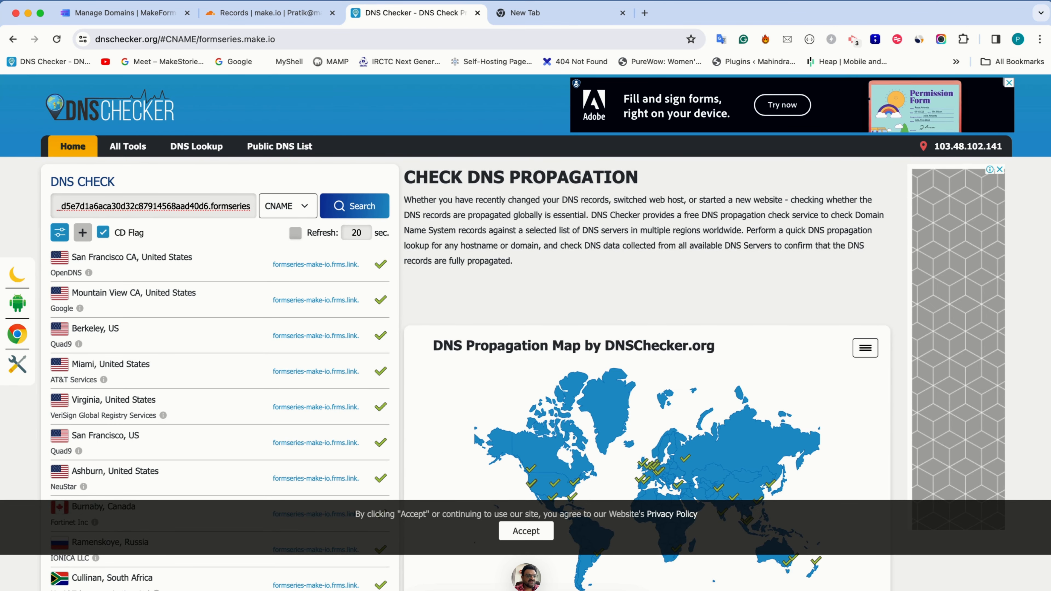
{"action": "scroll", "coordinate": [90, 206], "scroll_direction": "right", "scroll_amount": 2}
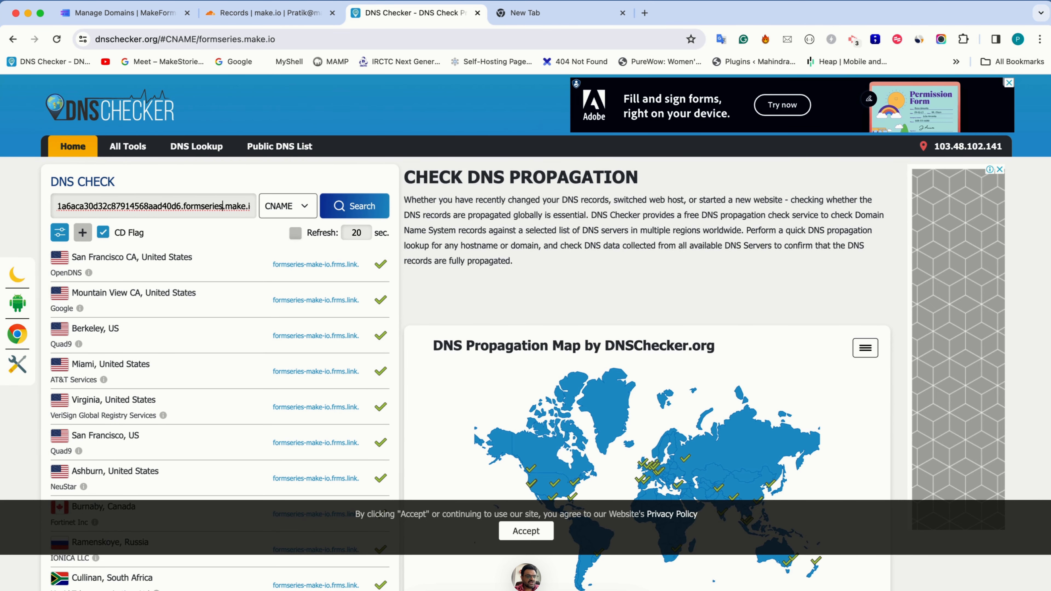
{"action": "left_click", "coordinate": [102, 16]}
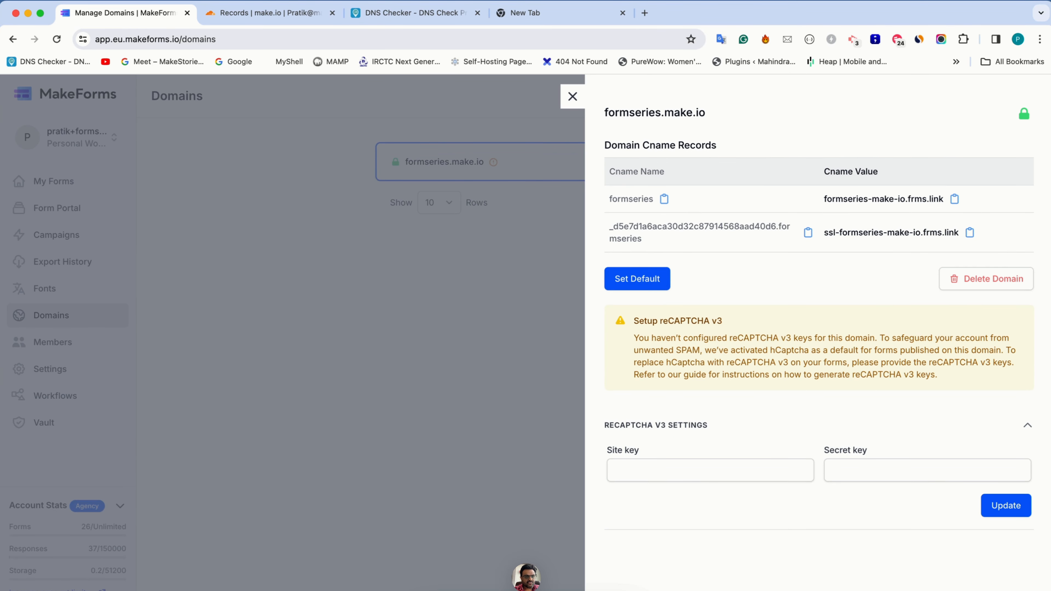
Step: Run the CNAME lookup for the second record's hostname in DNS Checker, review the results, and return to MakeForms
{"action": "left_click", "coordinate": [414, 13]}
{"action": "left_click", "coordinate": [363, 208]}
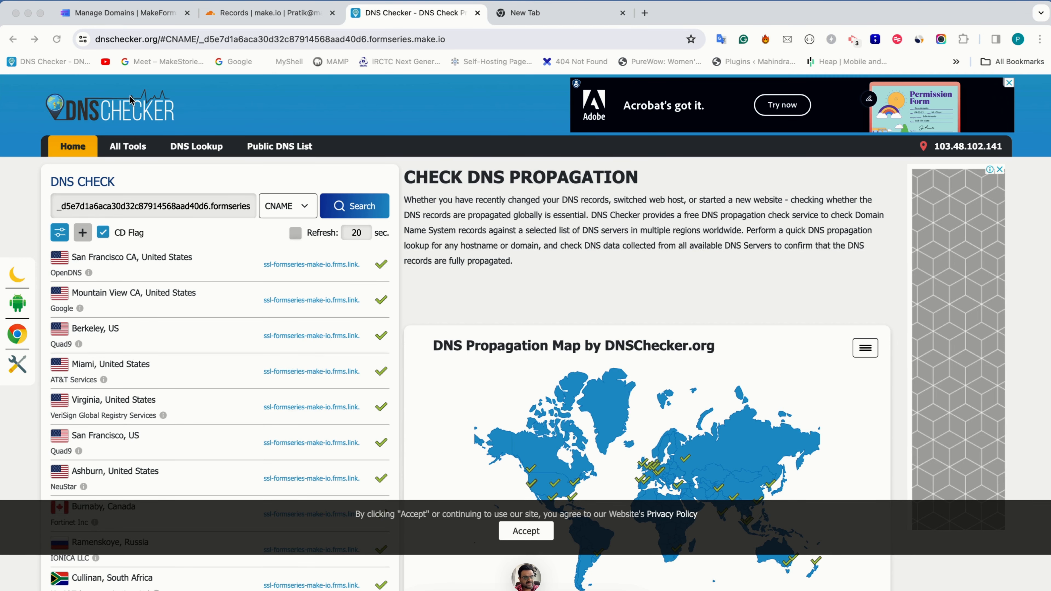
{"action": "left_click", "coordinate": [136, 15]}
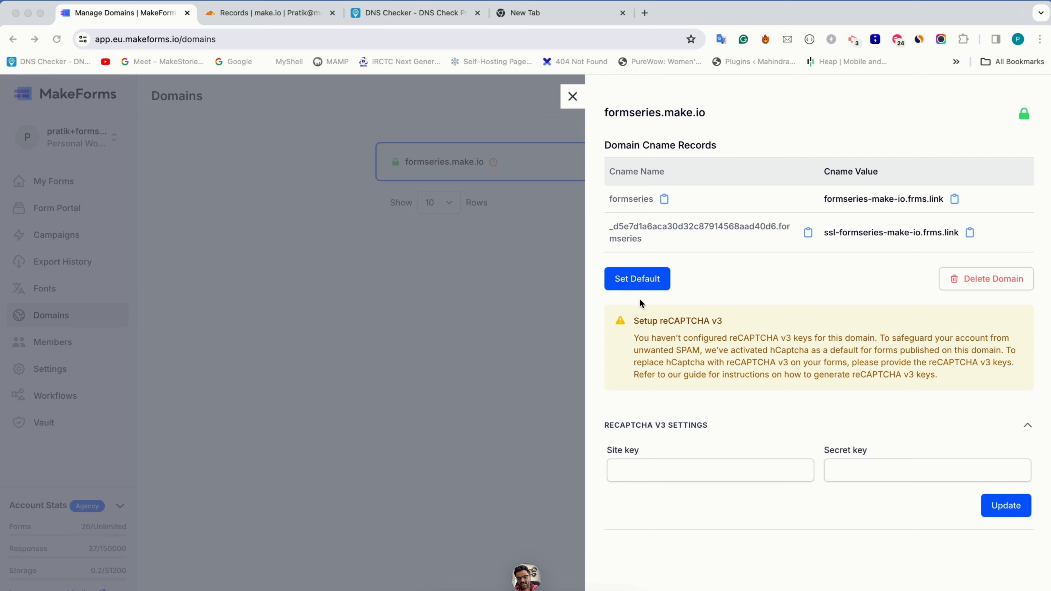
Step: Highlight the Setup reCAPTCHA v3 heading in the formseries.make.io domain details and read its notice
{"action": "left_click", "coordinate": [651, 323]}
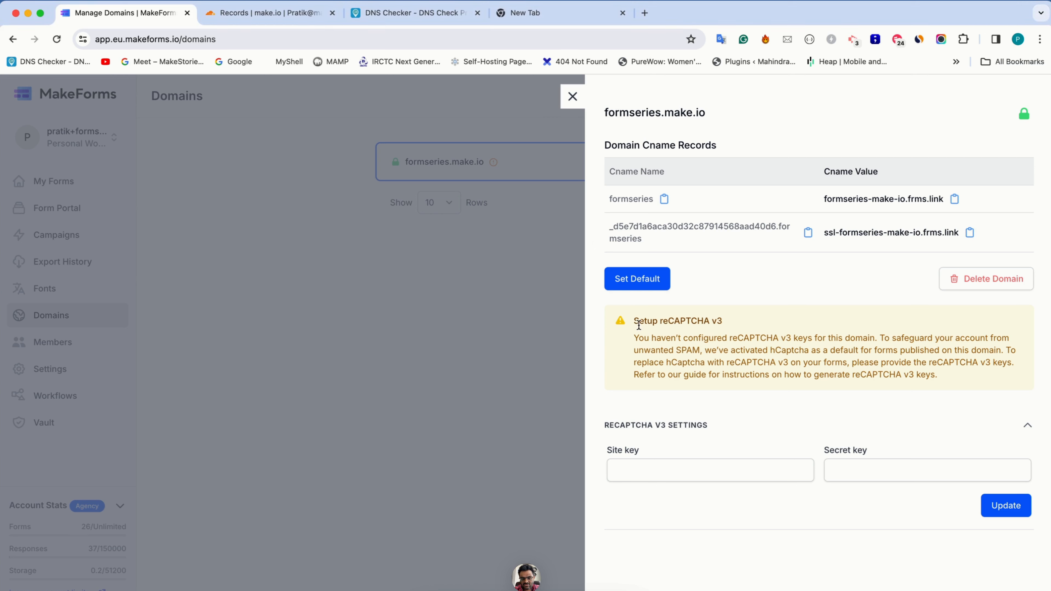
{"action": "left_click_drag", "start_coordinate": [639, 323], "coordinate": [685, 321]}
{"action": "double_click", "coordinate": [686, 320]}
{"action": "triple_click", "coordinate": [686, 321]}
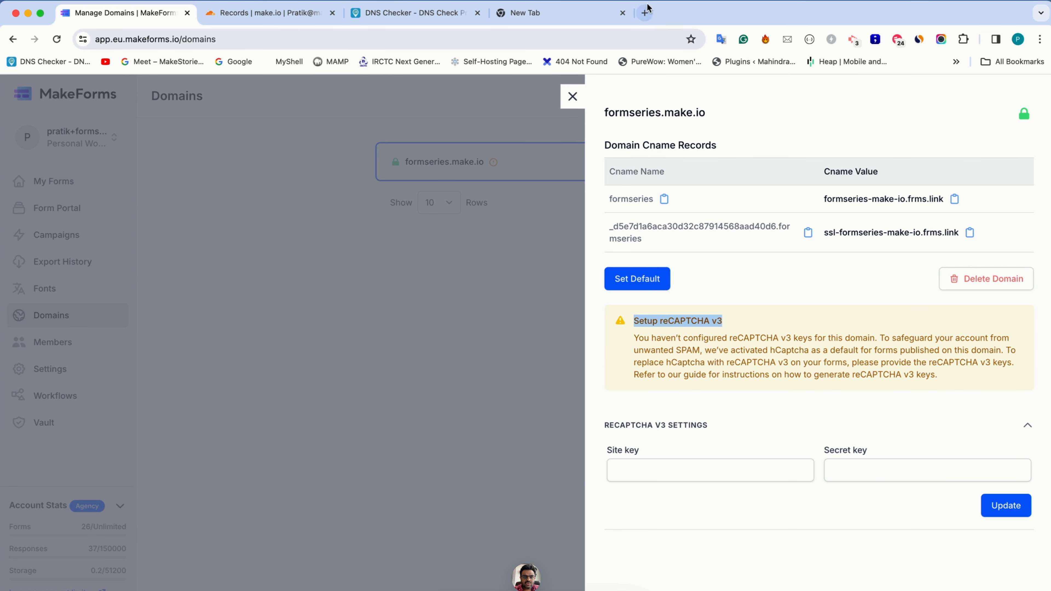
Step: Switch to the Google reCAPTCHA admin console in the spare browser tab and start registering a new site
{"action": "left_click", "coordinate": [608, 16]}
{"action": "type", "text": "recaptcha"}
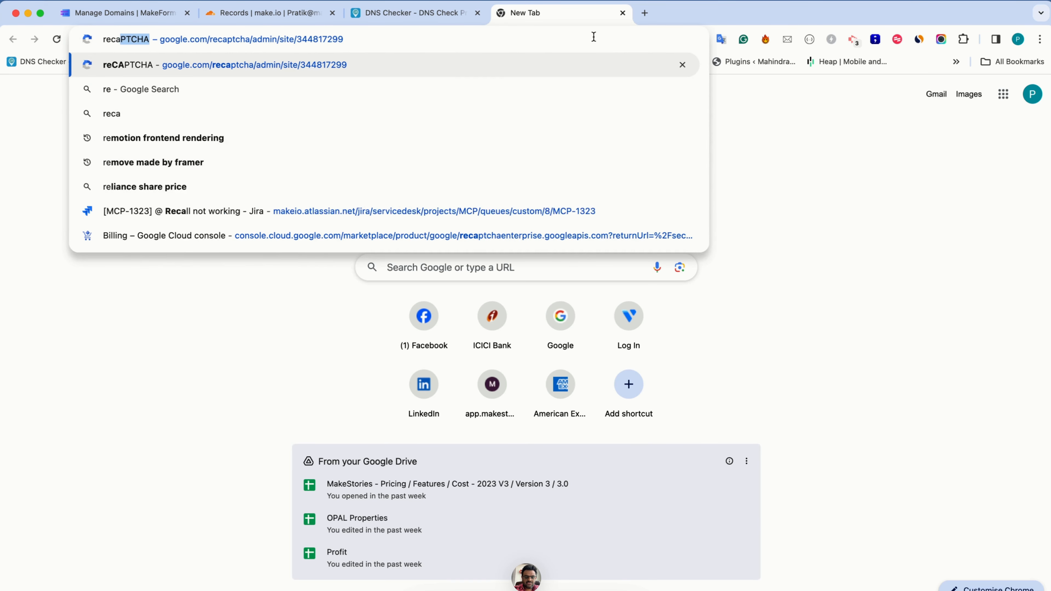
{"action": "key", "text": "Return"}
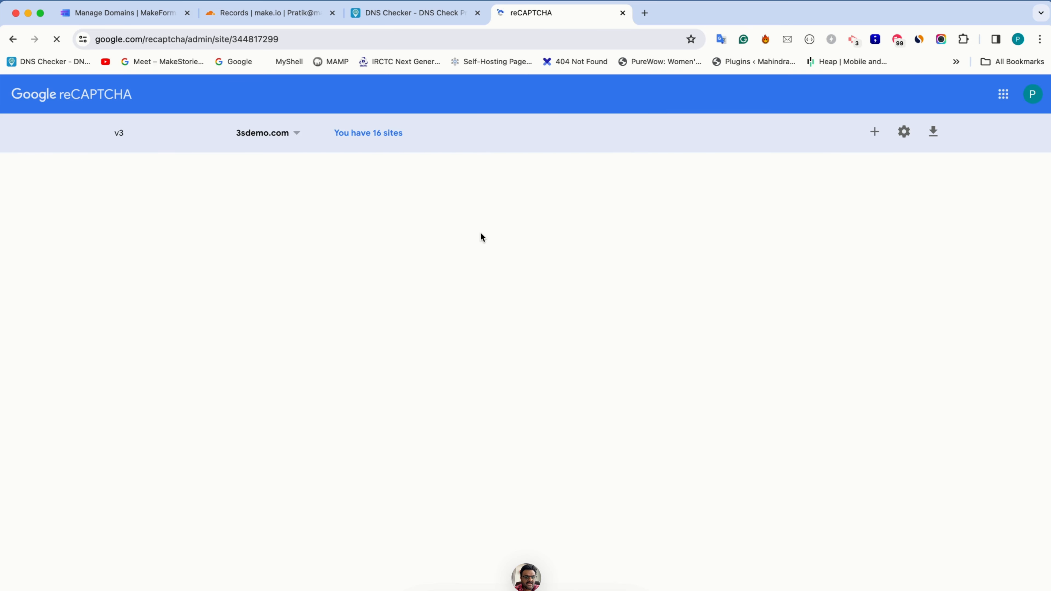
{"action": "left_click", "coordinate": [877, 135]}
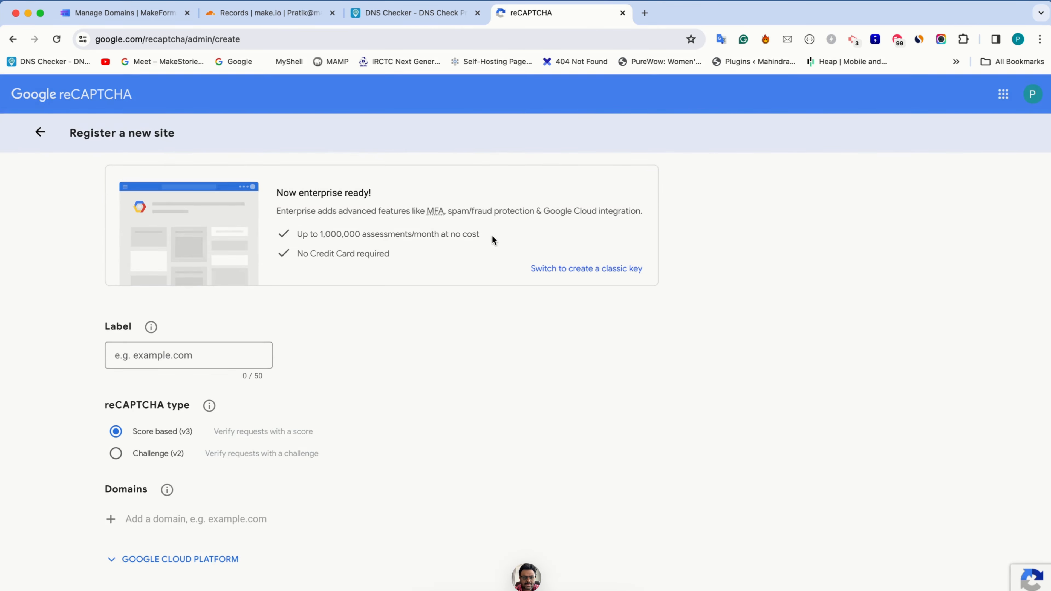
Step: Label the new reCAPTCHA site form series make.io
{"action": "left_click", "coordinate": [193, 359]}
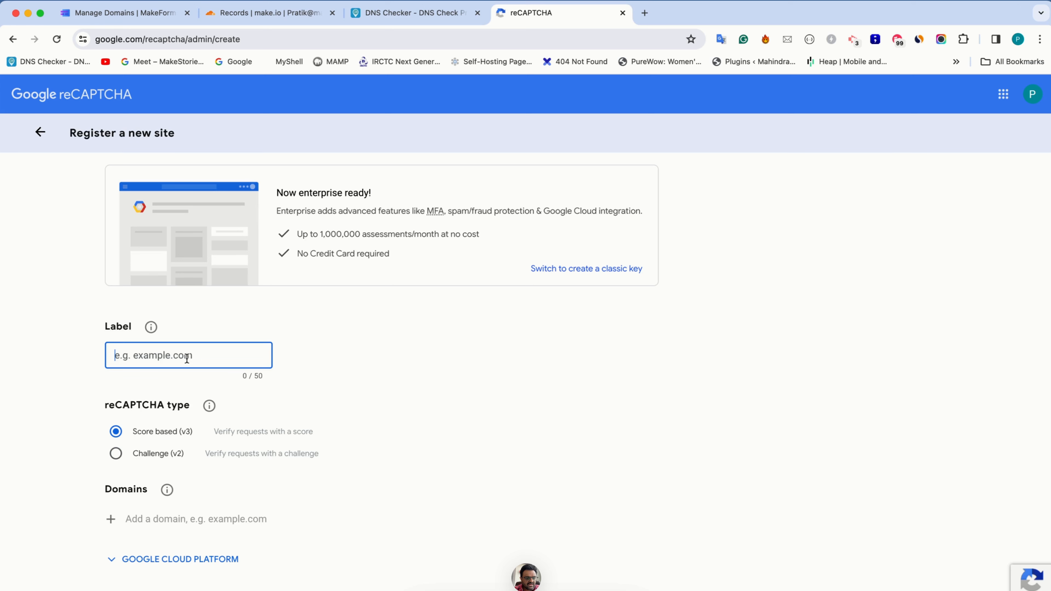
{"action": "type", "text": "fo"}
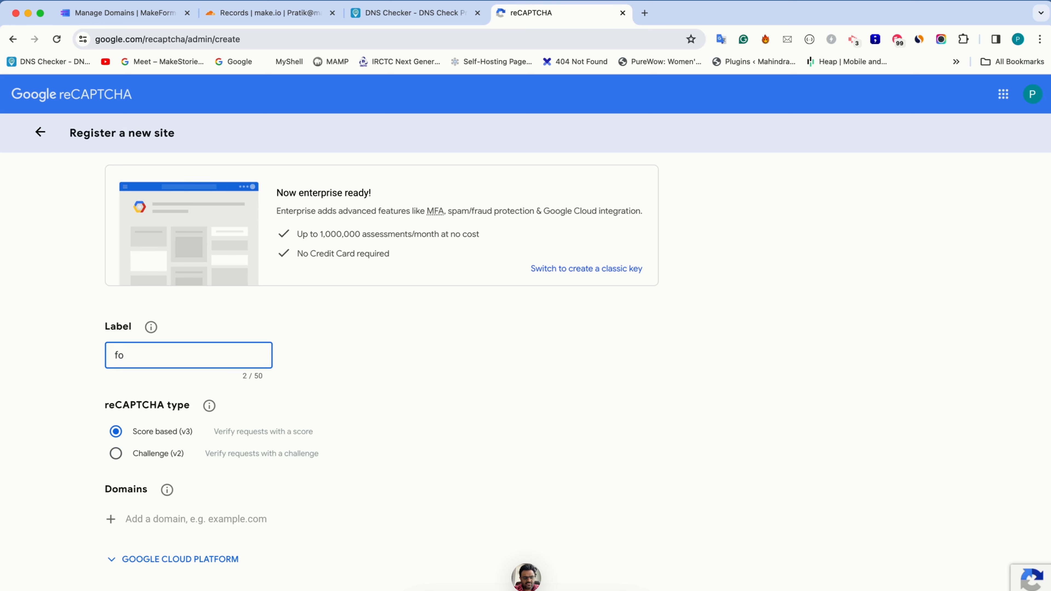
{"action": "type", "text": "rm series make.io"}
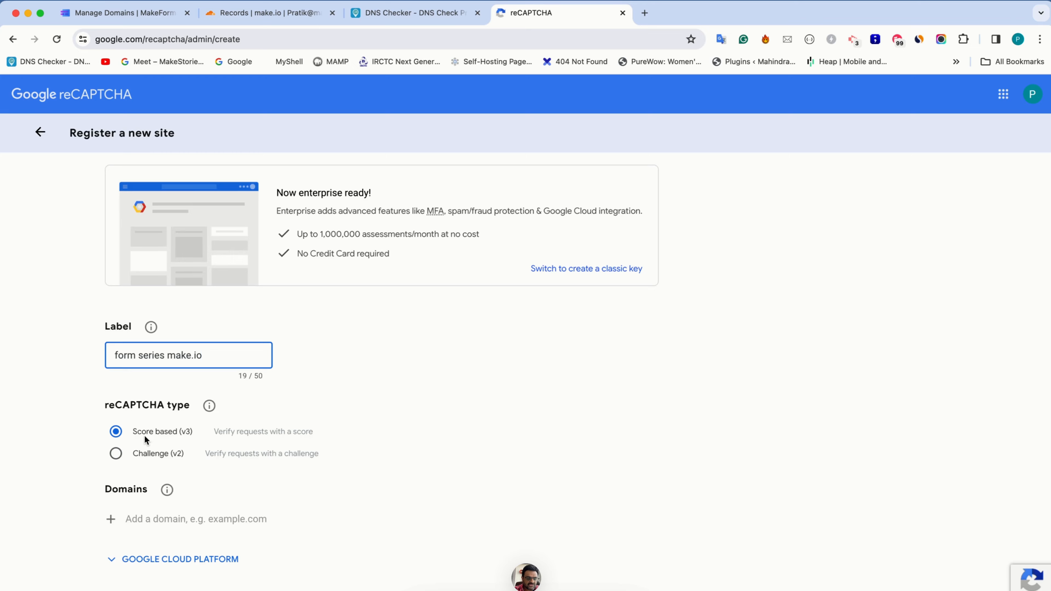
Step: Add the domain formseries.make.io, copied from MakeForms, to the reCAPTCHA site and submit the registration
{"action": "scroll", "coordinate": [144, 435], "scroll_direction": "down", "scroll_amount": 1}
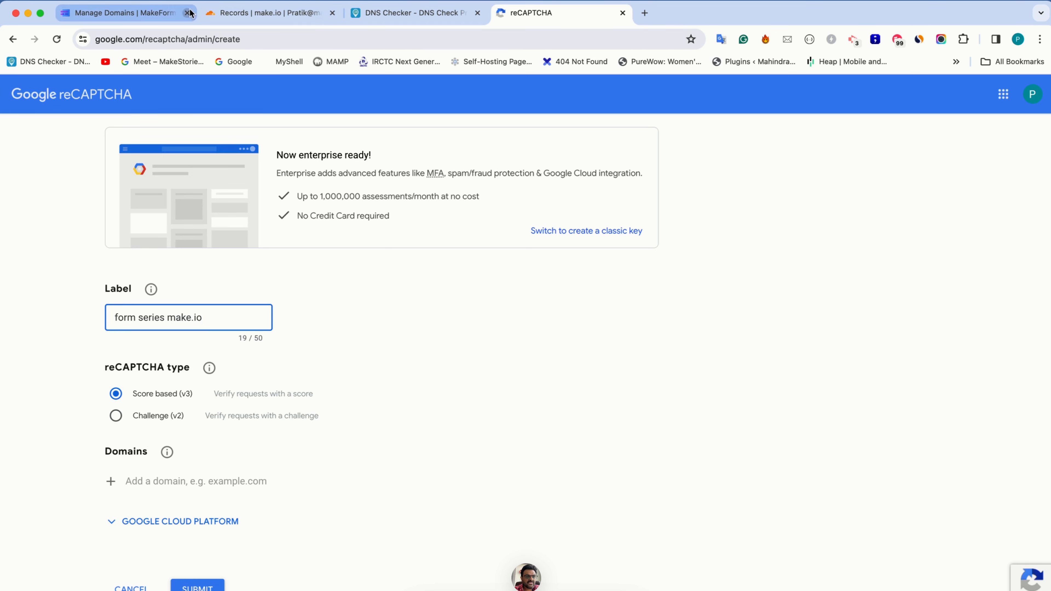
{"action": "left_click", "coordinate": [163, 20]}
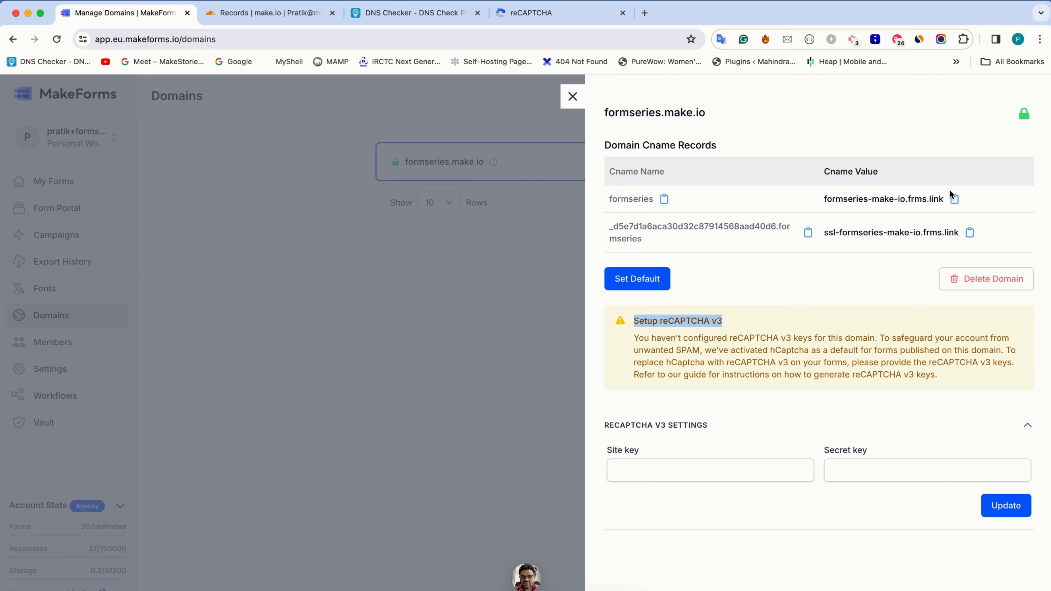
{"action": "double_click", "coordinate": [666, 109]}
{"action": "key", "text": "super+c"}
{"action": "left_click", "coordinate": [534, 13]}
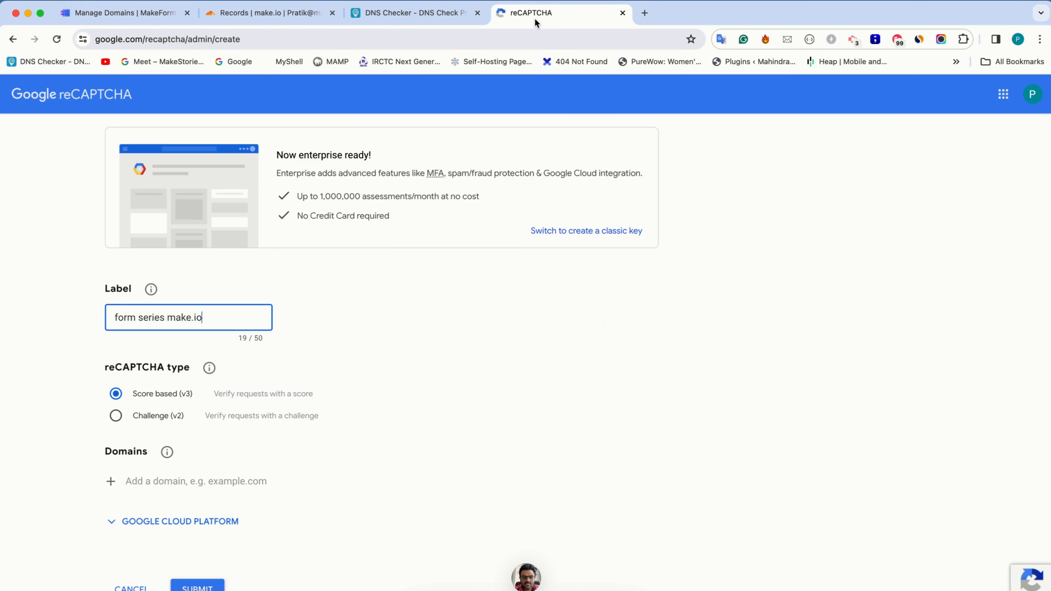
{"action": "scroll", "coordinate": [202, 426], "scroll_direction": "down", "scroll_amount": 1}
{"action": "left_click", "coordinate": [161, 433]}
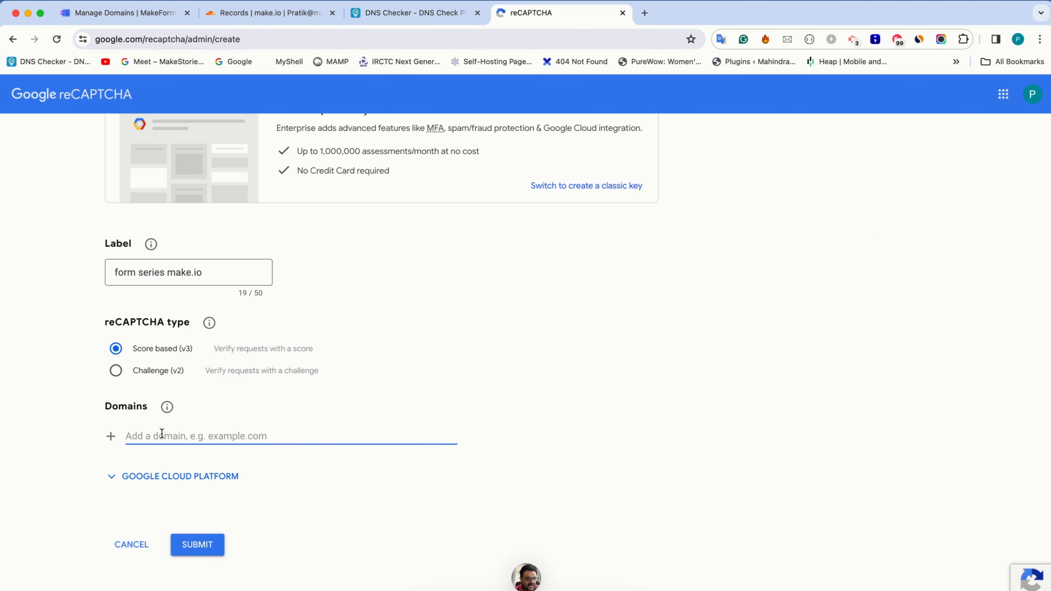
{"action": "key", "text": "super+v"}
{"action": "key", "text": "Return"}
{"action": "double_click", "coordinate": [175, 439]}
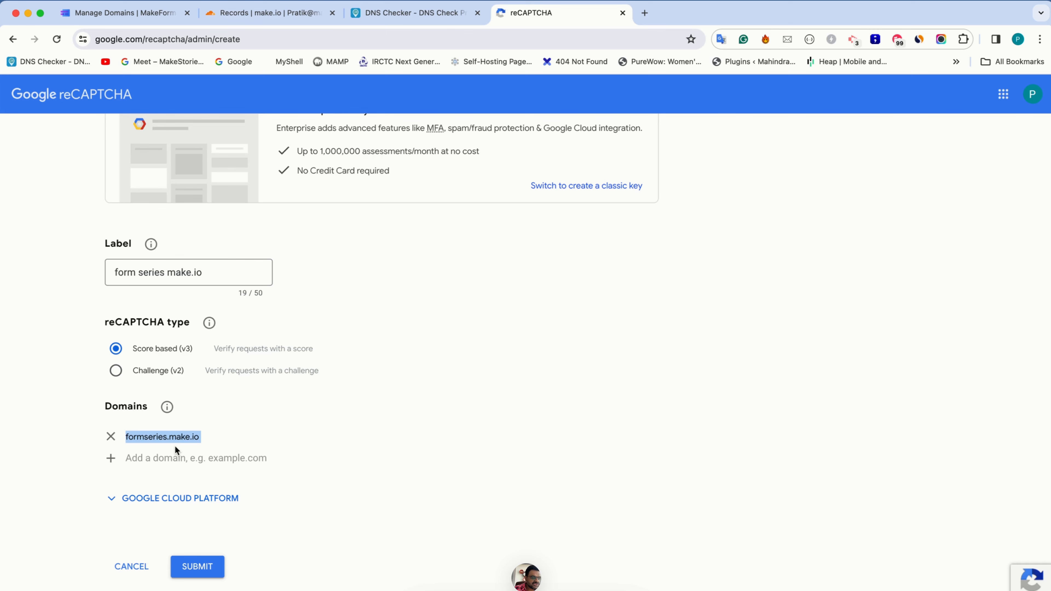
{"action": "left_click", "coordinate": [198, 566]}
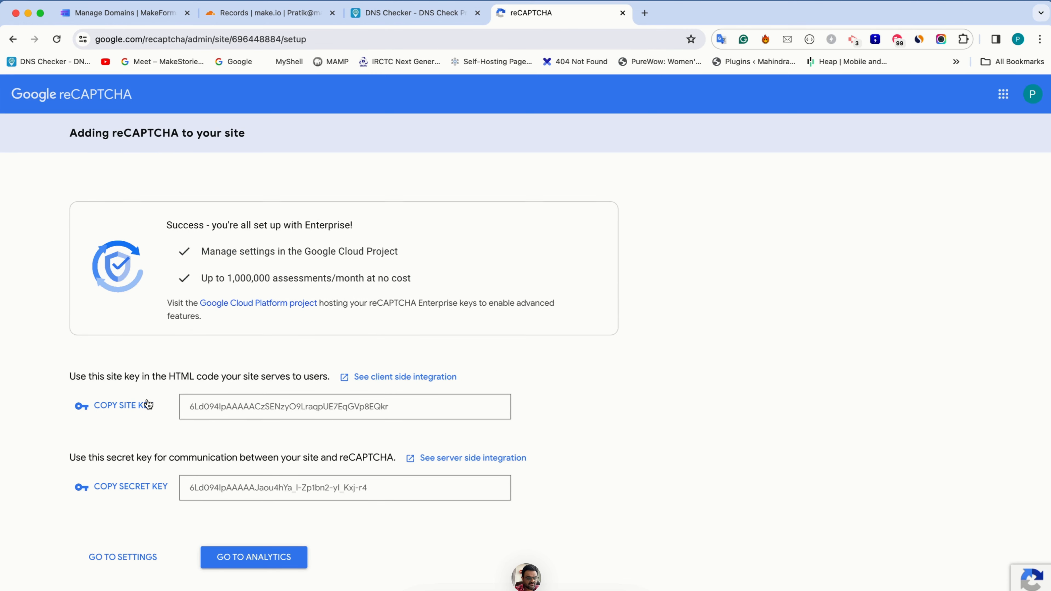
Step: Copy the reCAPTCHA site key and paste it as the Site key in the MakeForms reCAPTCHA v3 settings
{"action": "left_click", "coordinate": [148, 404]}
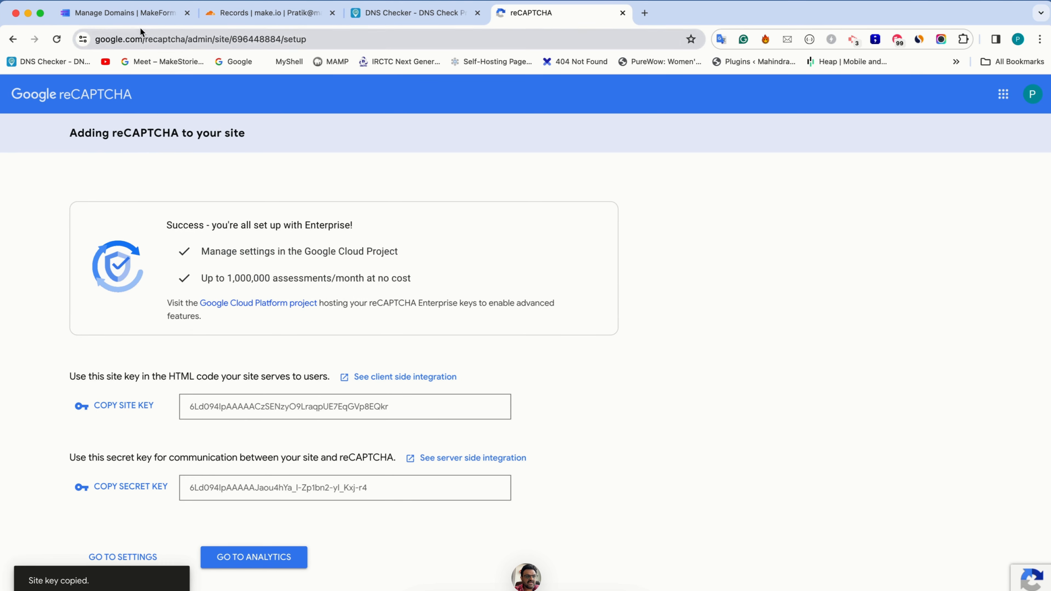
{"action": "left_click", "coordinate": [139, 17]}
{"action": "left_click", "coordinate": [710, 470]}
{"action": "key", "text": "super+v"}
Step: Copy the reCAPTCHA secret key into the Secret key field in MakeForms and save the reCAPTCHA v3 settings
{"action": "left_click", "coordinate": [554, 12]}
{"action": "left_click", "coordinate": [137, 489]}
{"action": "left_click", "coordinate": [139, 13]}
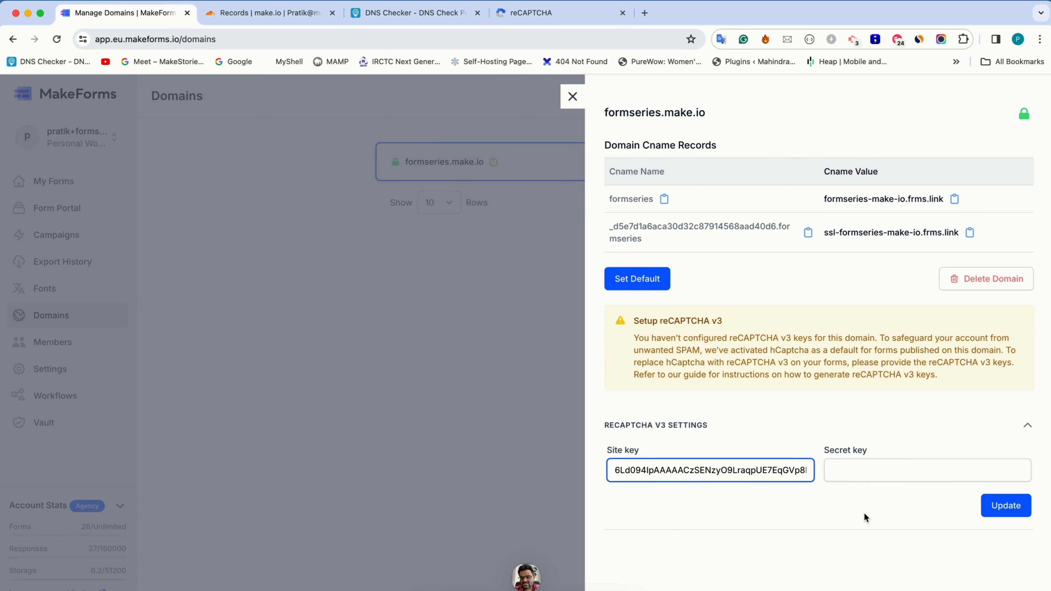
{"action": "left_click", "coordinate": [853, 476]}
{"action": "key", "text": "super+v"}
{"action": "left_click", "coordinate": [997, 509]}
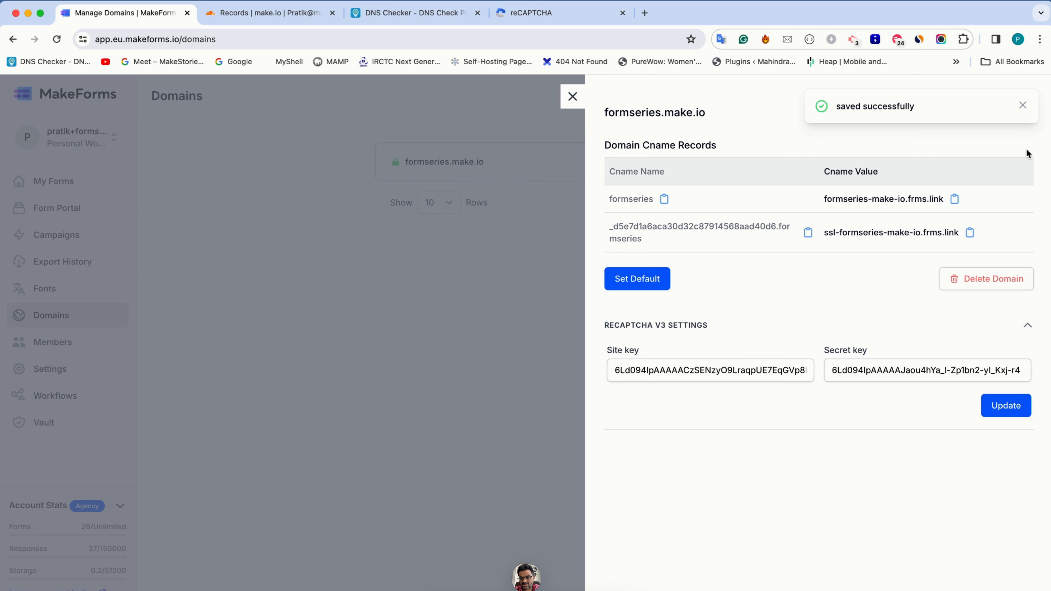
{"action": "left_click", "coordinate": [1022, 106]}
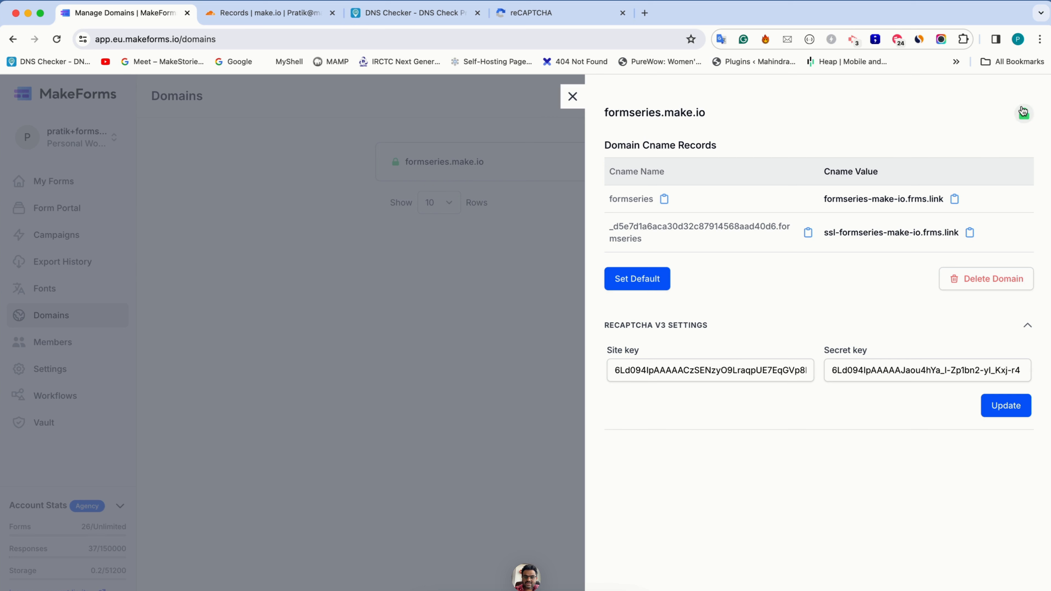
Step: Leave the domain details and start creating a new form link among the sources of the Calculated Field form
{"action": "triple_click", "coordinate": [649, 111]}
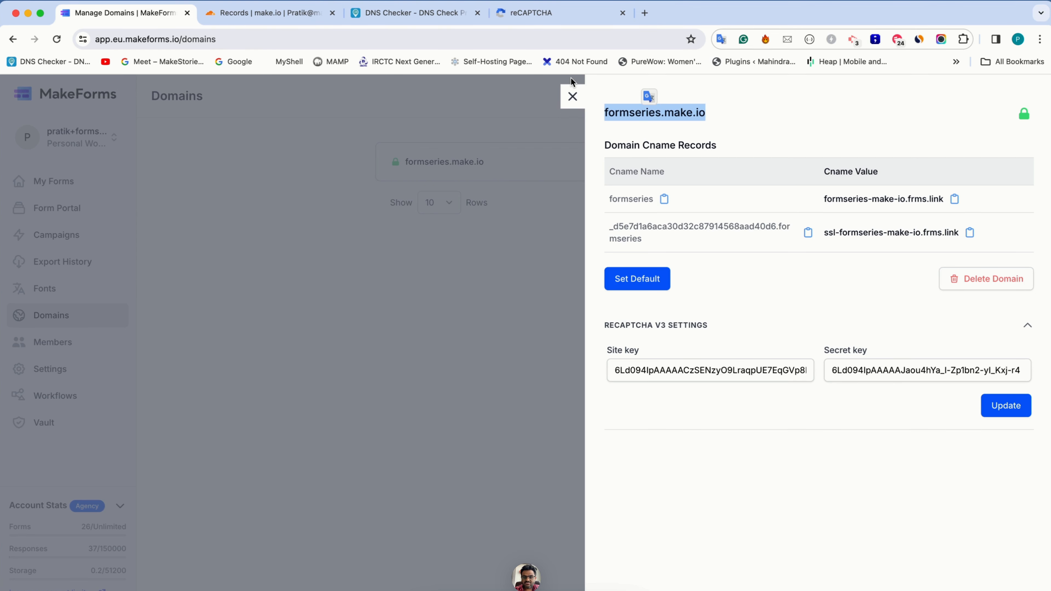
{"action": "left_click", "coordinate": [572, 96]}
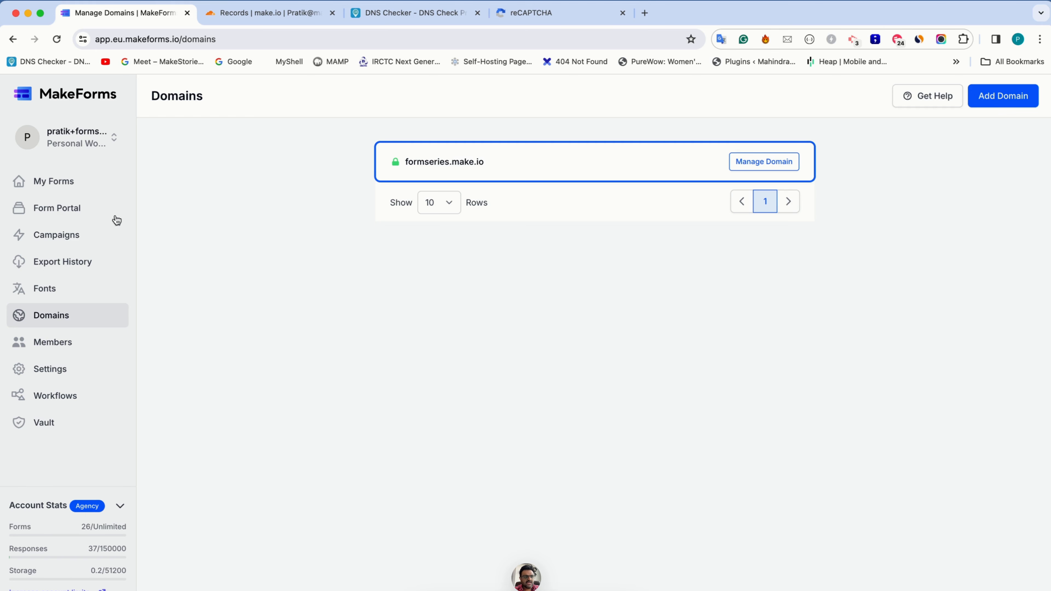
{"action": "left_click", "coordinate": [71, 183]}
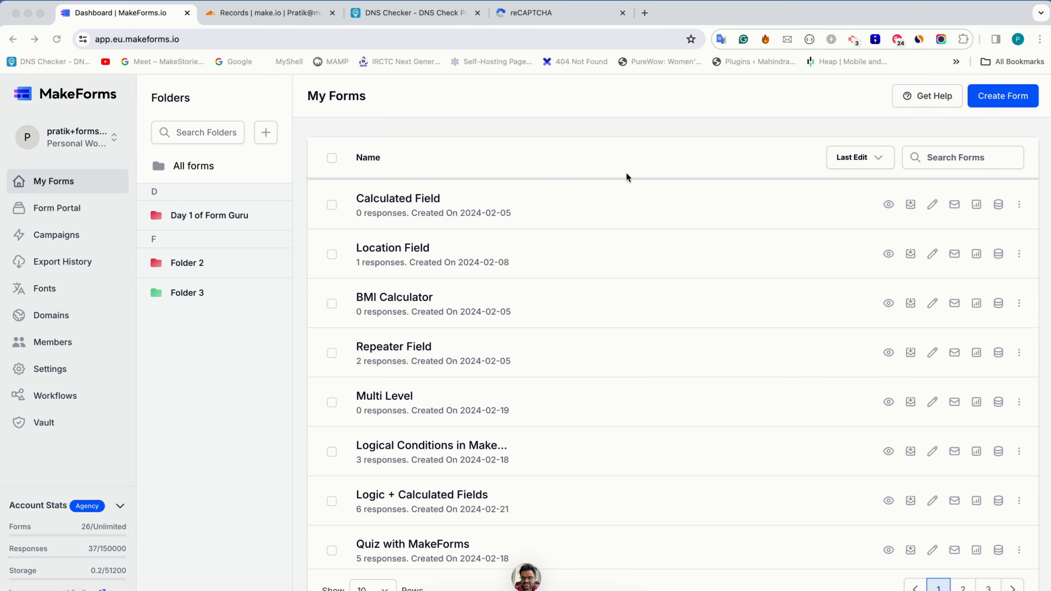
{"action": "left_click", "coordinate": [997, 205]}
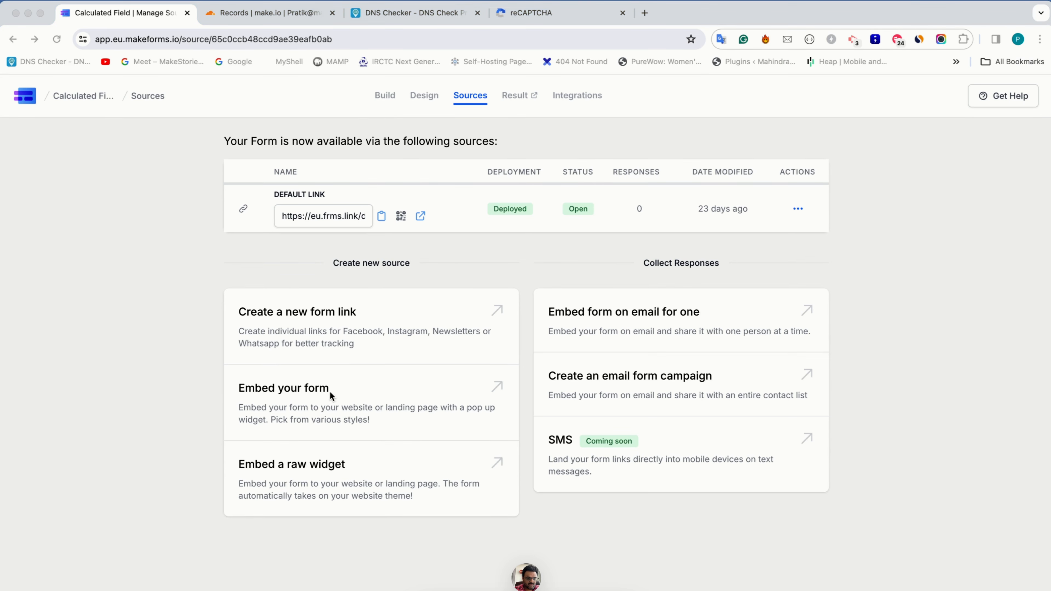
{"action": "left_click", "coordinate": [291, 332]}
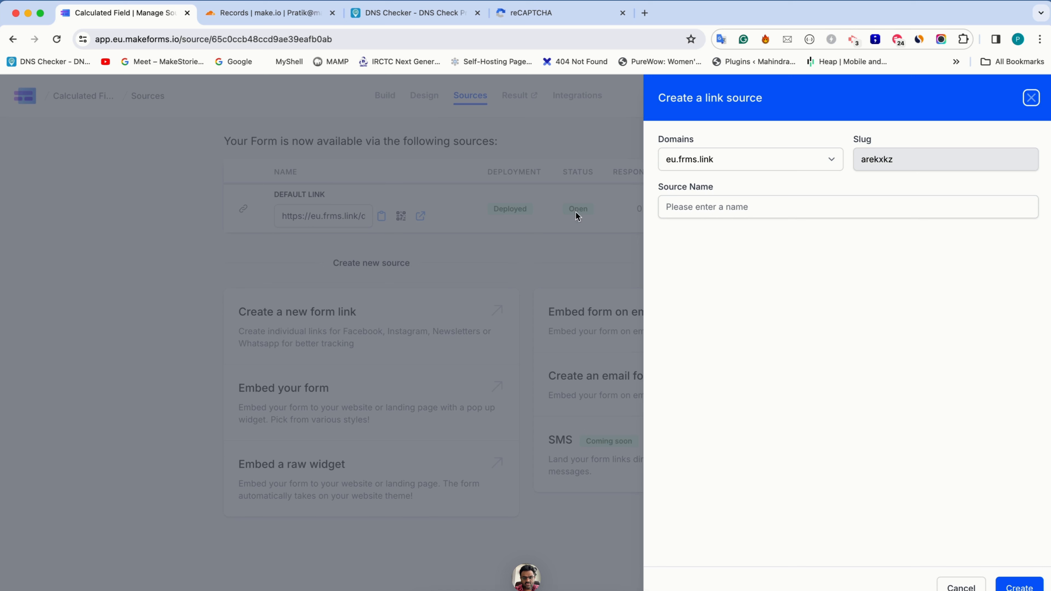
Step: Choose formseries.make.io as the new link's domain and set its slug to my-first-form
{"action": "left_click", "coordinate": [712, 168]}
{"action": "left_click", "coordinate": [711, 165]}
{"action": "left_click", "coordinate": [707, 166]}
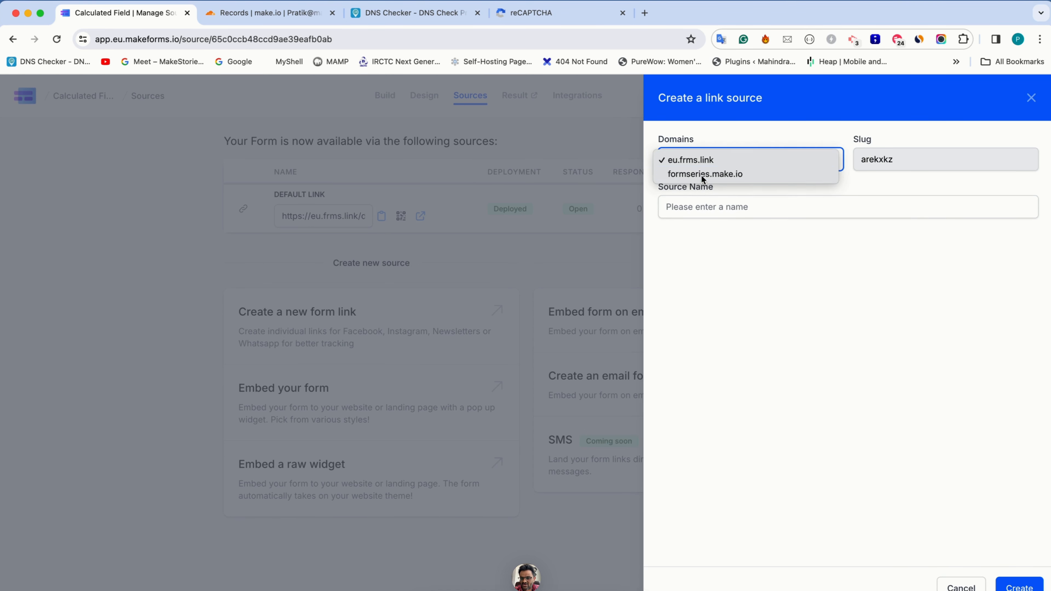
{"action": "left_click", "coordinate": [703, 176]}
{"action": "left_click", "coordinate": [874, 159]}
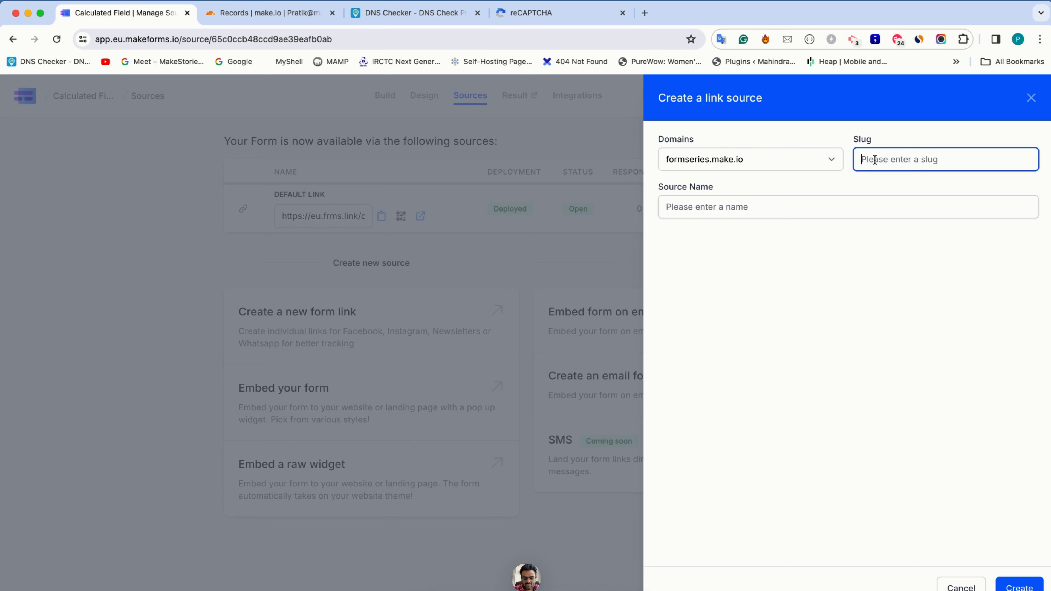
{"action": "type", "text": "my-first-form"}
{"action": "key", "text": "Tab"}
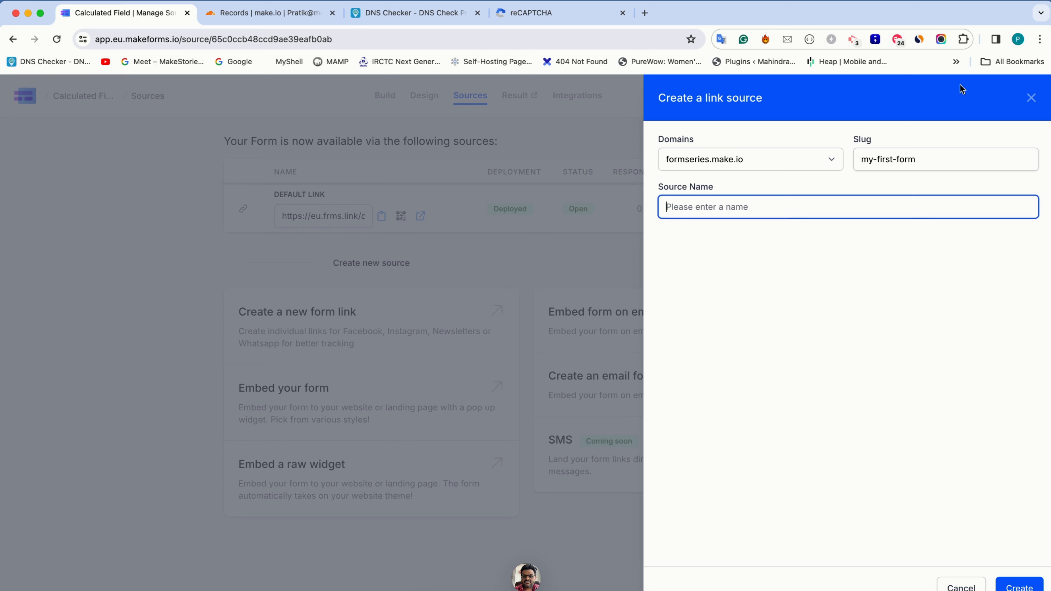
Step: Switch the link's domain to eu.frms.link and try to select its slug text
{"action": "left_click", "coordinate": [824, 159]}
{"action": "left_click", "coordinate": [798, 148]}
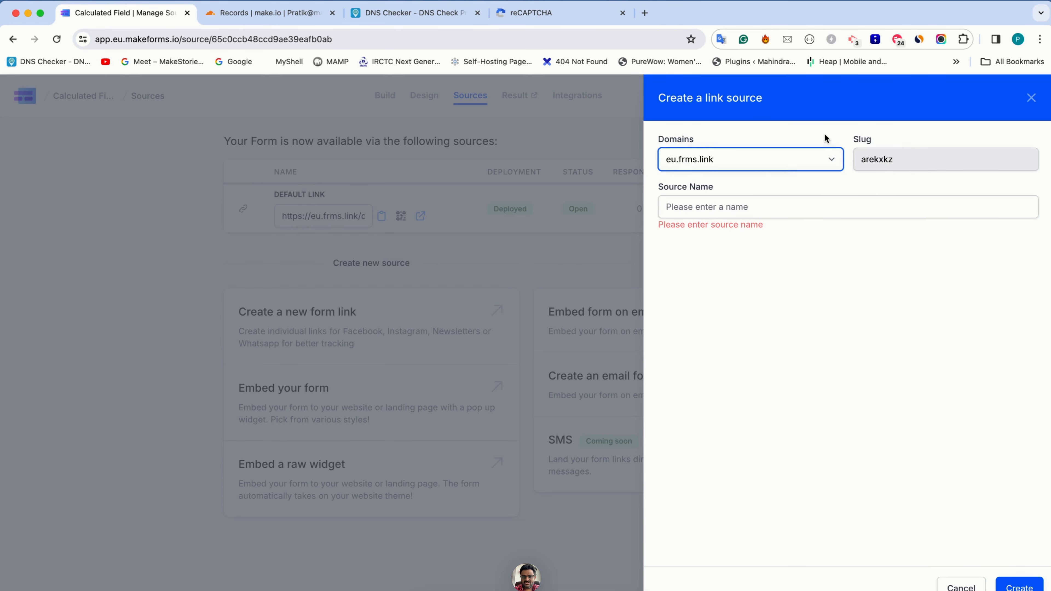
{"action": "left_click_drag", "start_coordinate": [872, 162], "coordinate": [866, 161]}
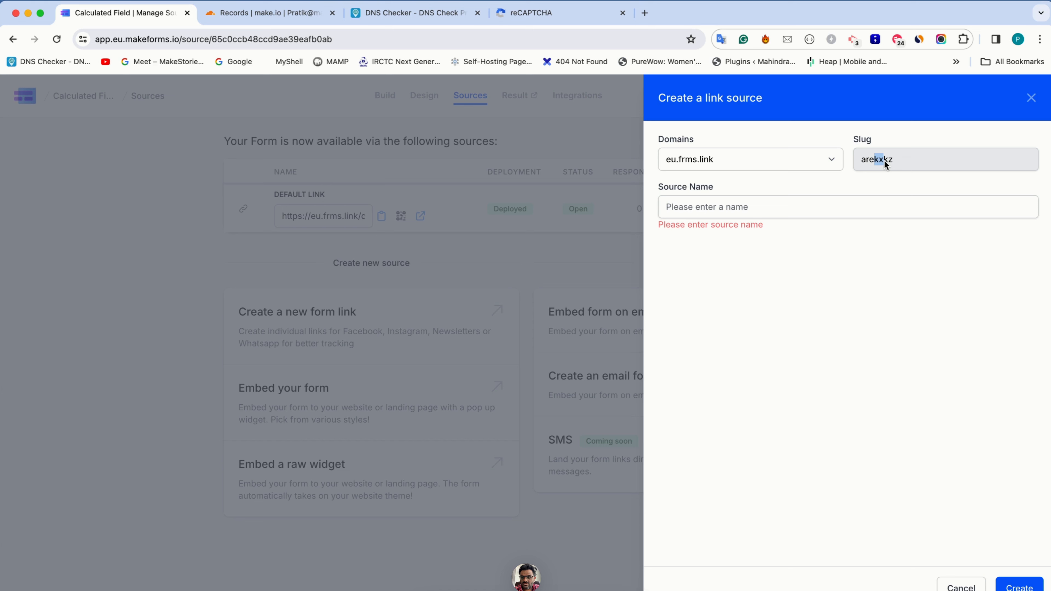
Step: Set the link source's domain to formseries.make.io again and re-enter the slug my-first-form
{"action": "left_click", "coordinate": [786, 159]}
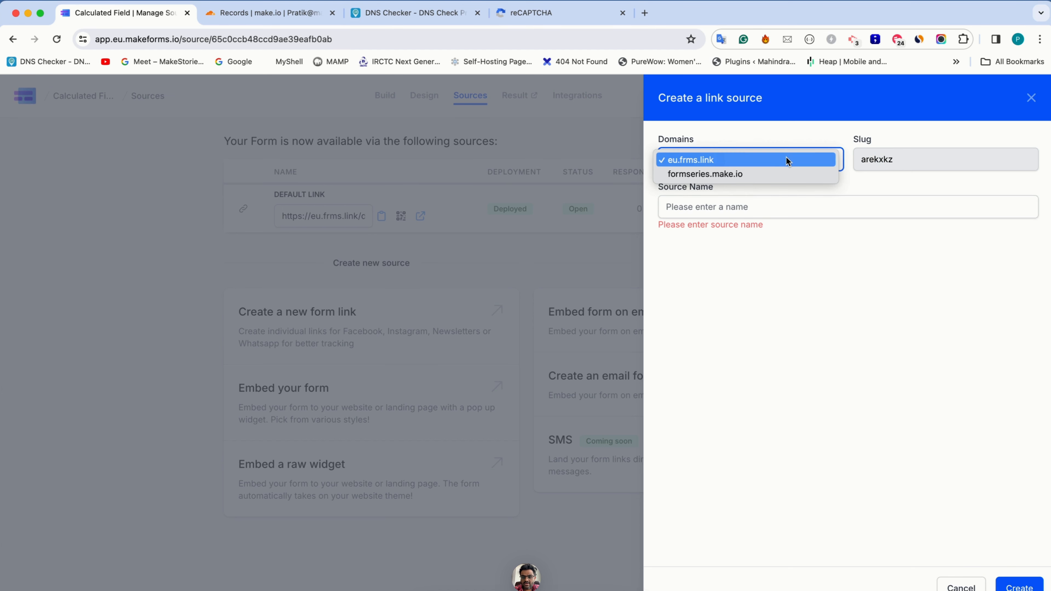
{"action": "left_click", "coordinate": [758, 172]}
{"action": "left_click", "coordinate": [882, 161]}
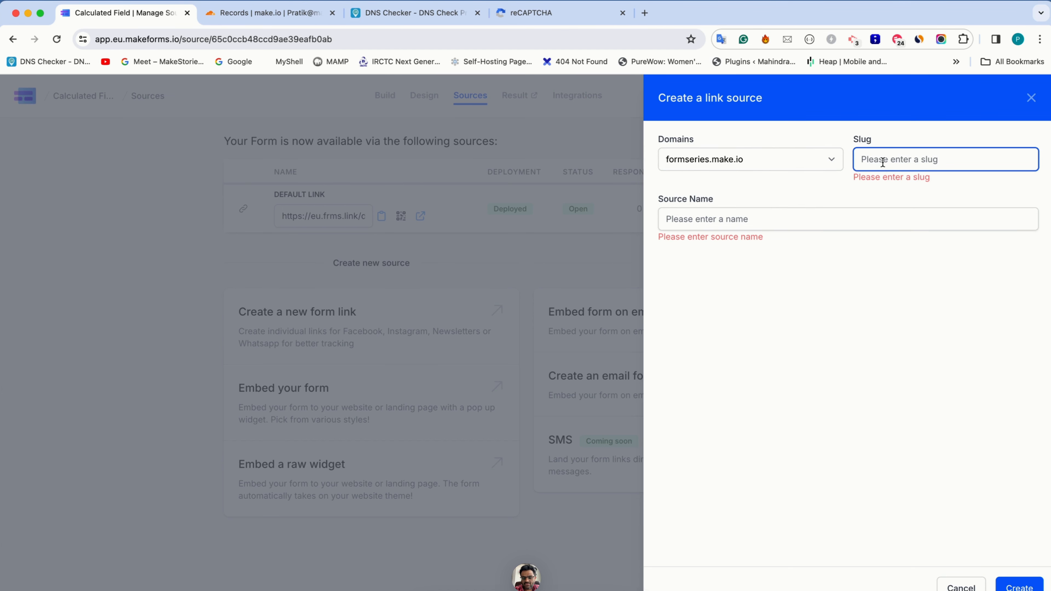
{"action": "type", "text": "my-first-fo"}
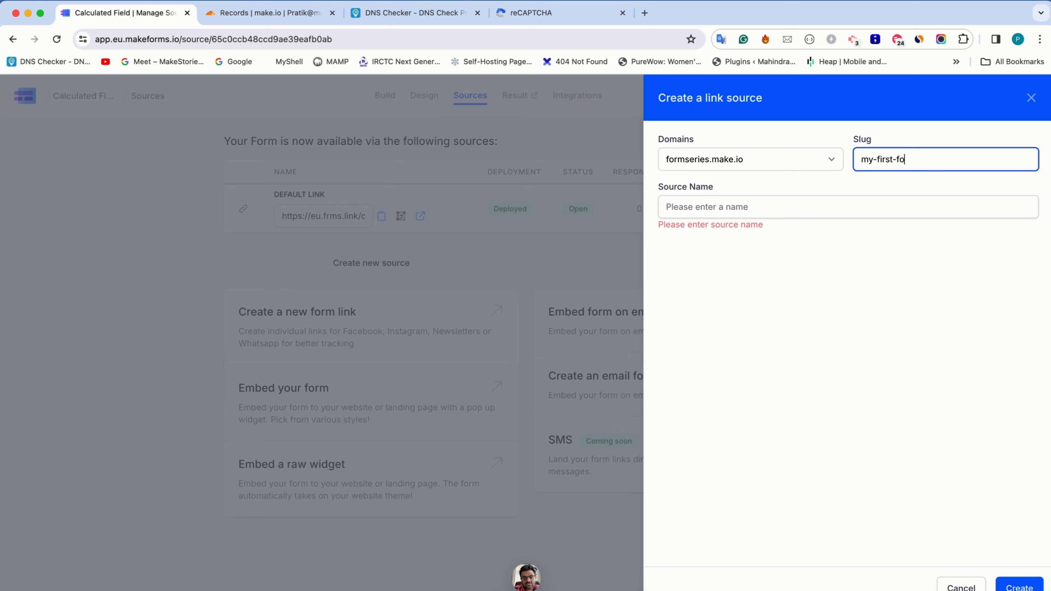
{"action": "type", "text": "rm"}
Step: Name the link source My First Custom Domain Form and create it
{"action": "key", "text": "Tab"}
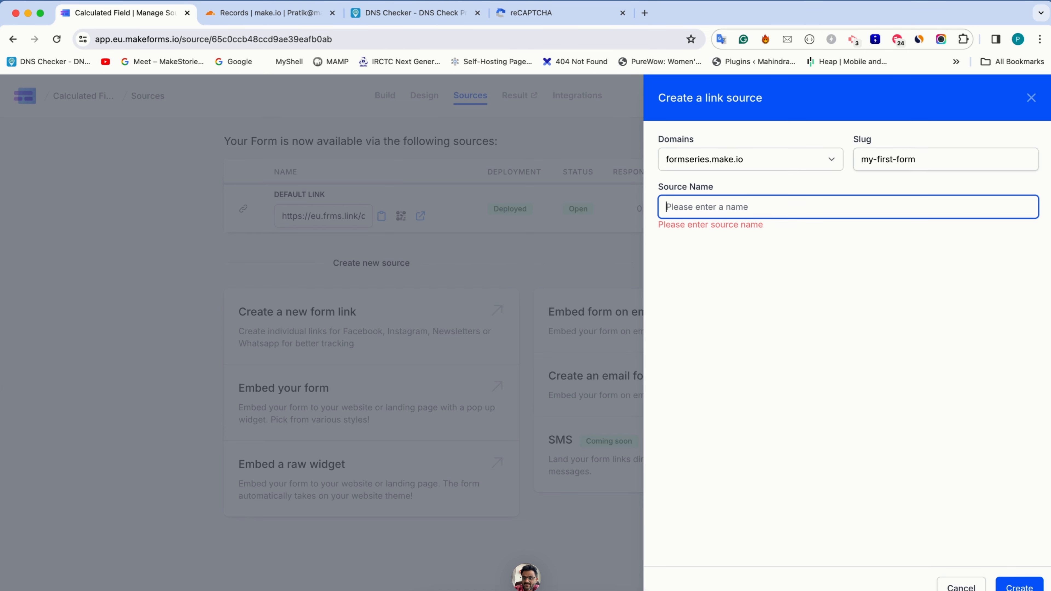
{"action": "type", "text": "My Fir"}
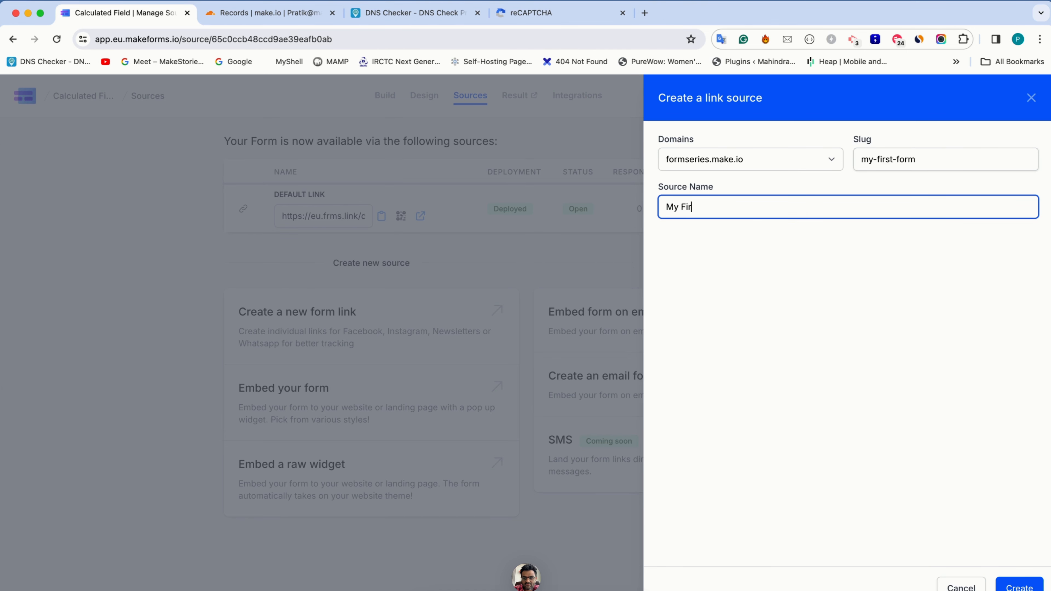
{"action": "type", "text": "st Custom Domain Form"}
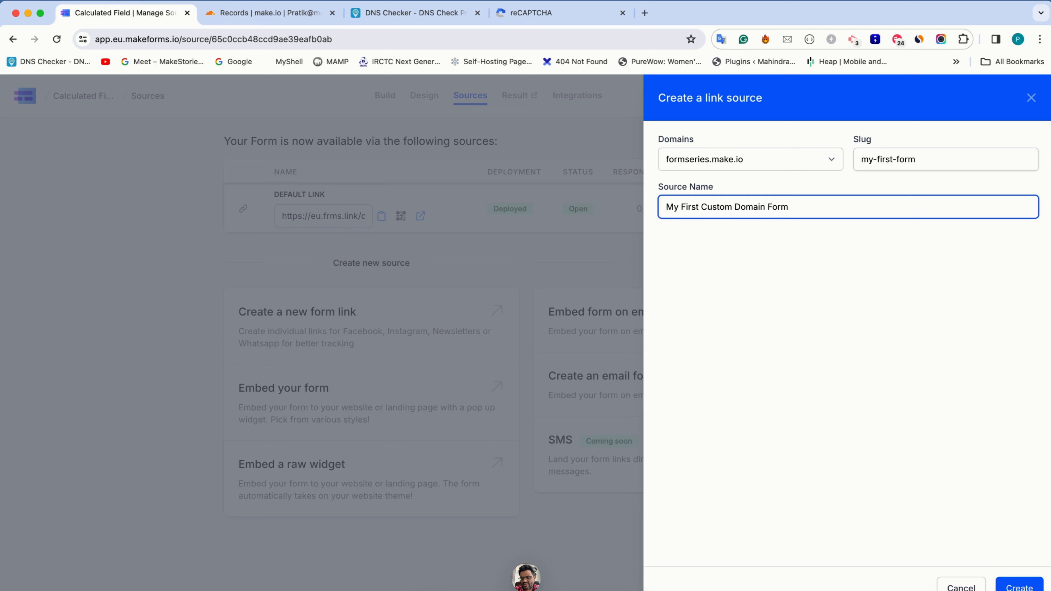
{"action": "key", "text": "Return"}
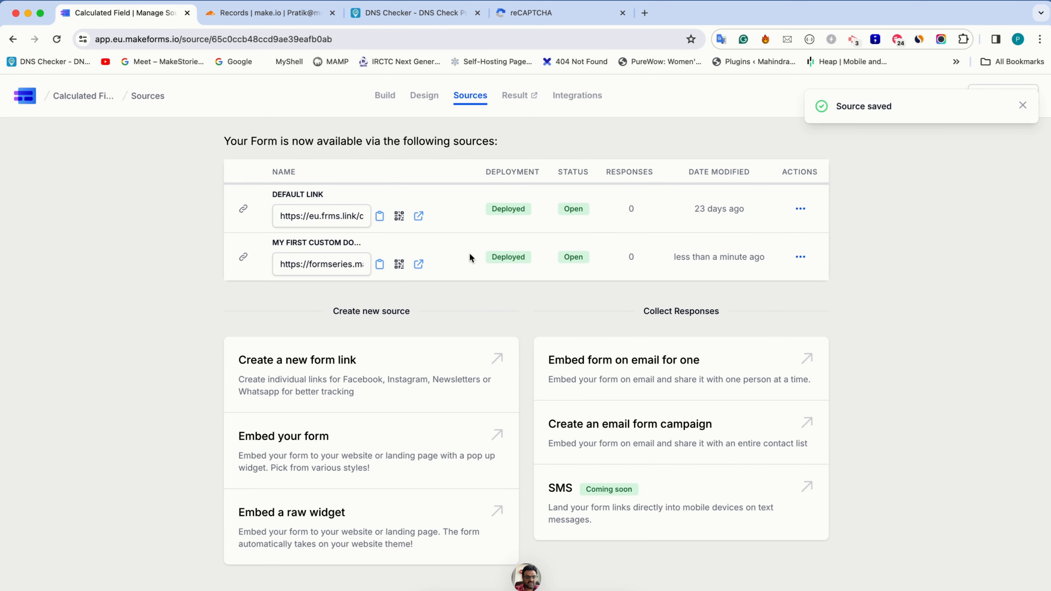
Step: Open the new custom-domain form link in its own tab, inspect its full web address, and close the tab
{"action": "left_click", "coordinate": [419, 265]}
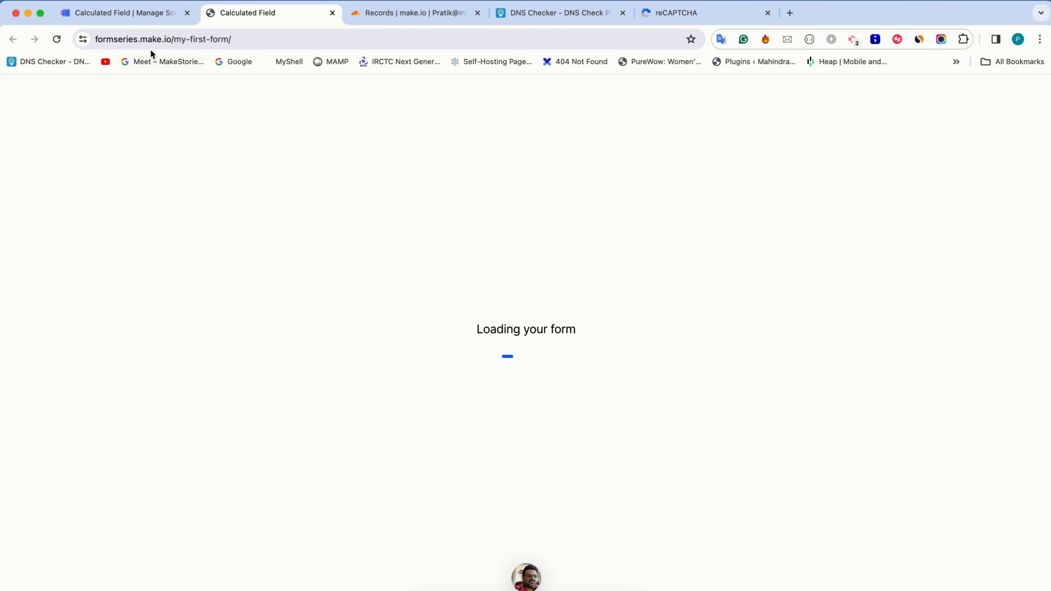
{"action": "left_click", "coordinate": [151, 39]}
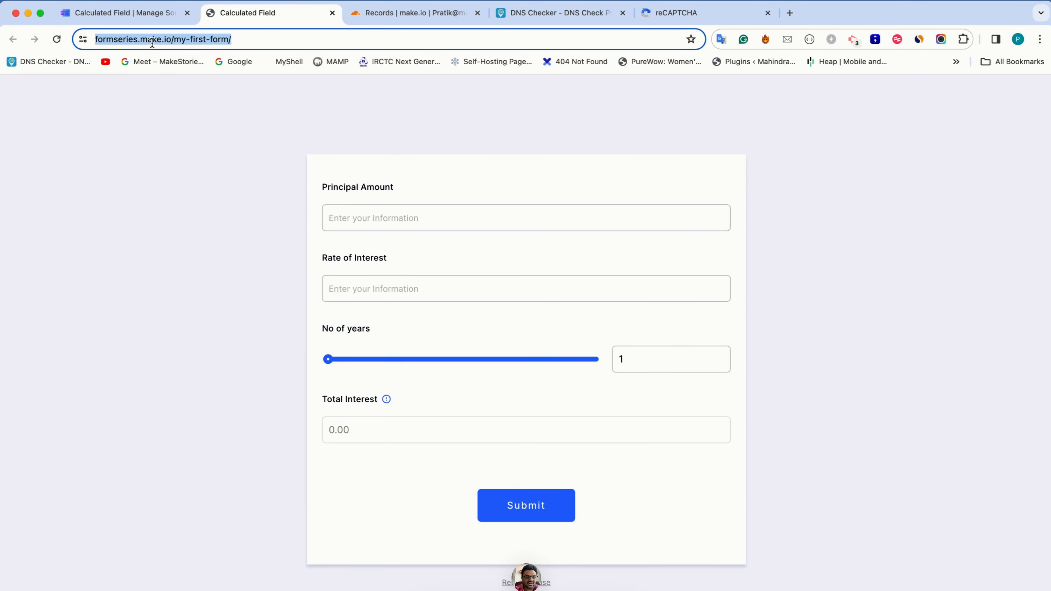
{"action": "left_click", "coordinate": [152, 42]}
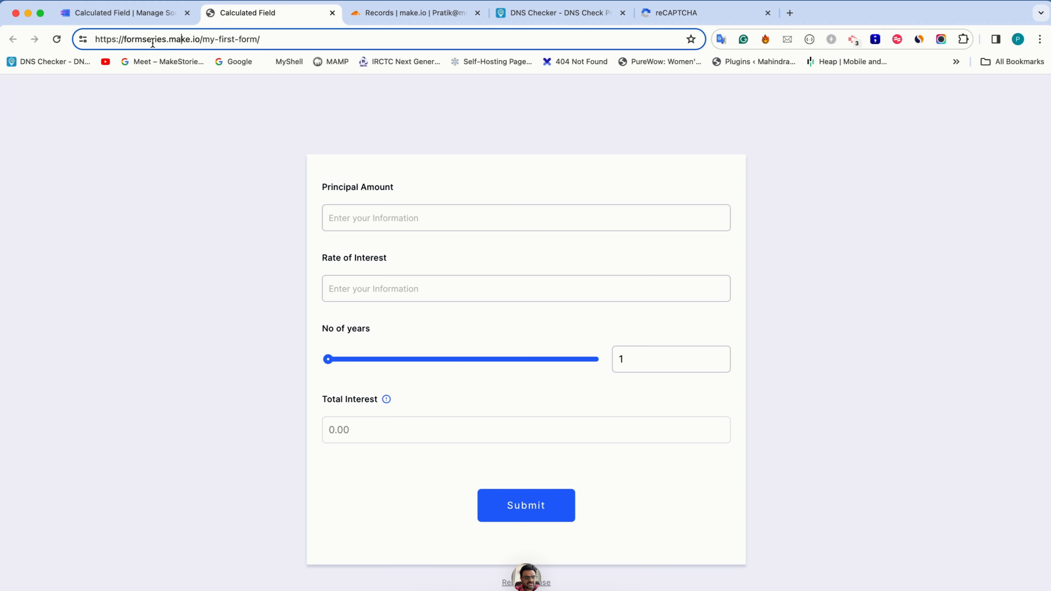
{"action": "left_click", "coordinate": [332, 13]}
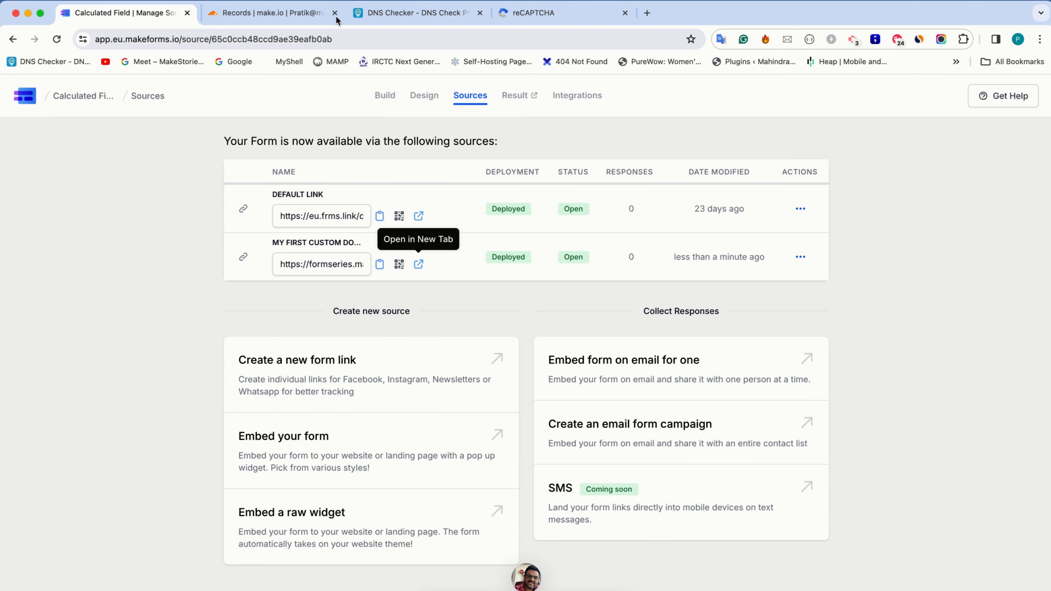
Step: Leave the form's sources and open the FormGuru Series form portal for editing at its publishing details
{"action": "left_click", "coordinate": [29, 106]}
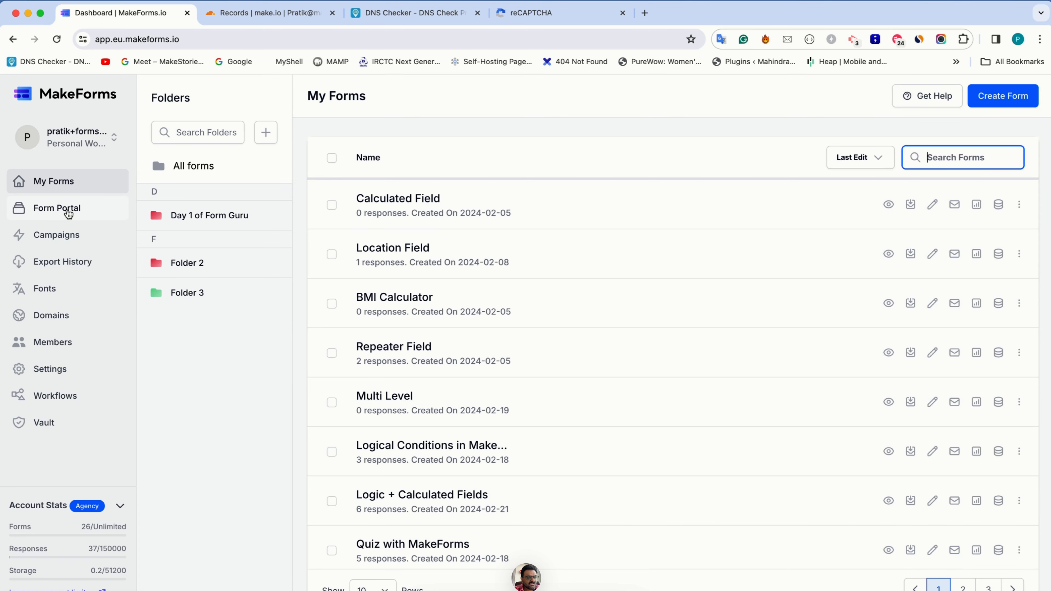
{"action": "left_click", "coordinate": [69, 213]}
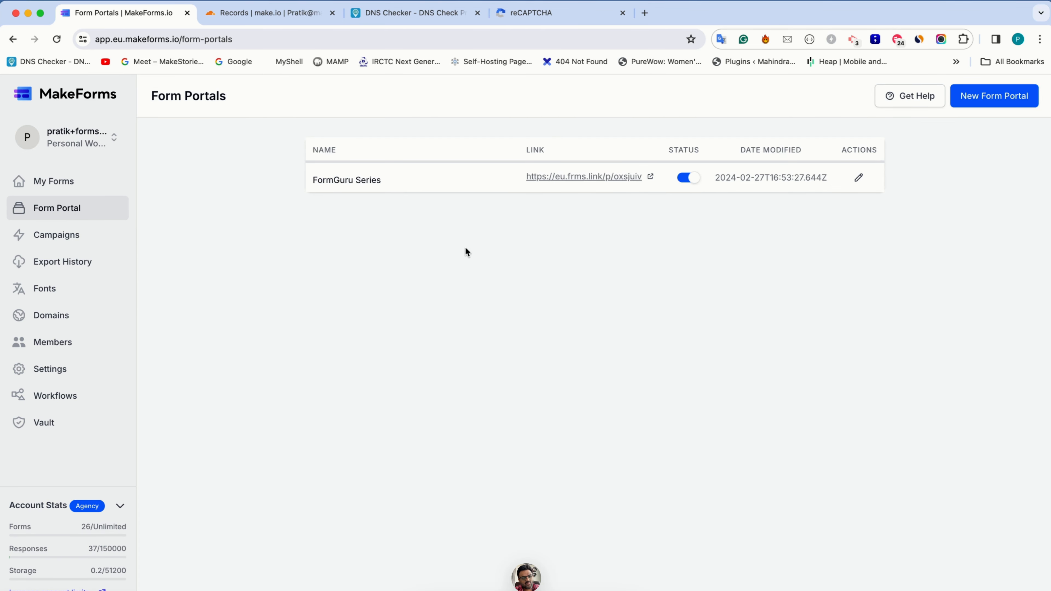
{"action": "left_click", "coordinate": [858, 178]}
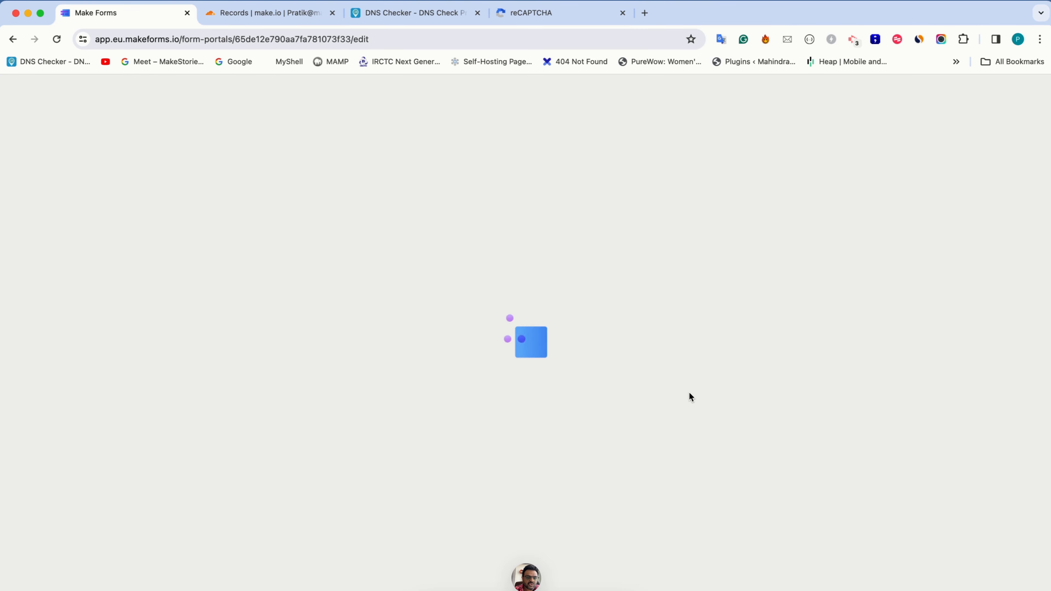
{"action": "scroll", "coordinate": [689, 396], "scroll_direction": "down", "scroll_amount": 10}
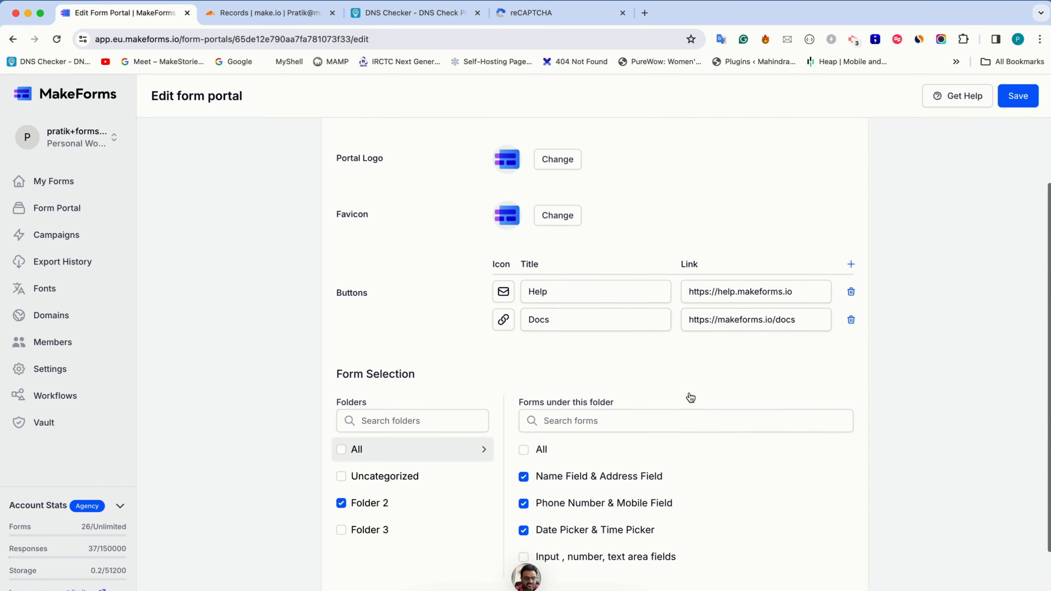
{"action": "scroll", "coordinate": [939, 413], "scroll_direction": "down", "scroll_amount": 3}
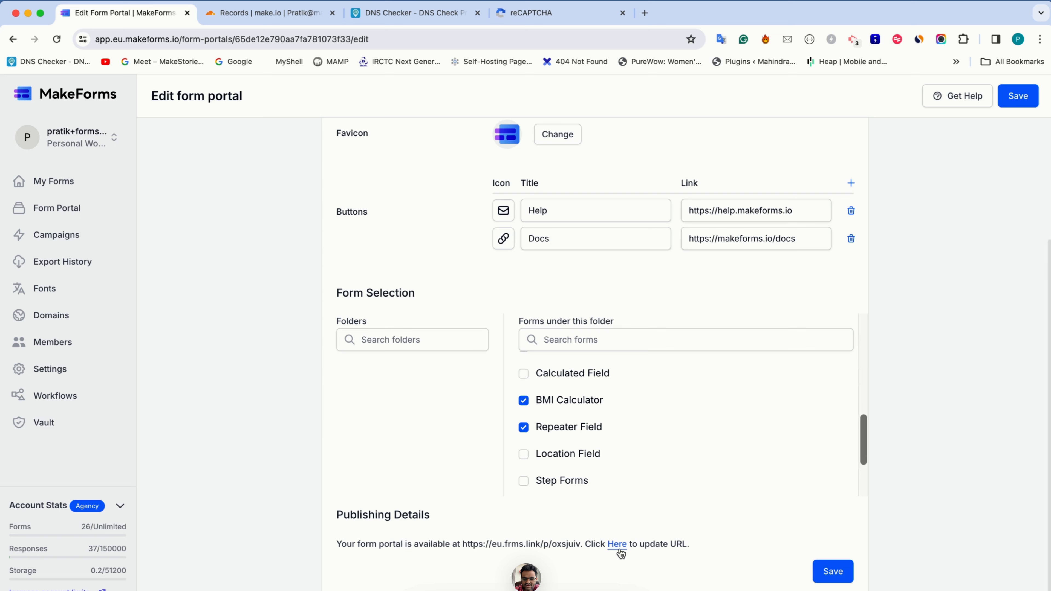
Step: Update the portal's URL to domain formseries.make.io with slug form-portal, save it, and open the published portal
{"action": "left_click", "coordinate": [545, 562]}
{"action": "left_click", "coordinate": [545, 578]}
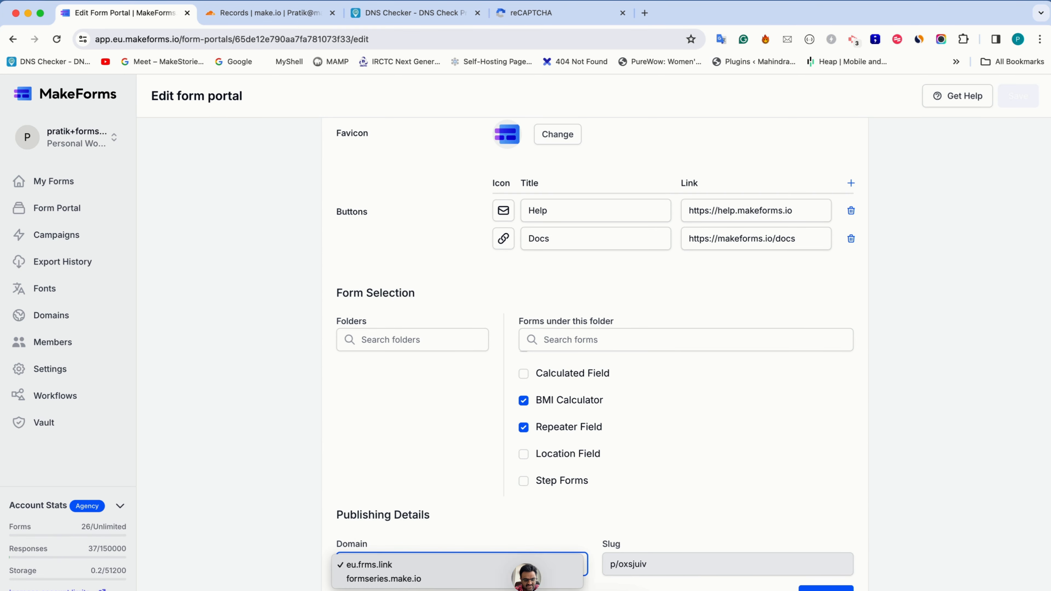
{"action": "left_click", "coordinate": [662, 562]}
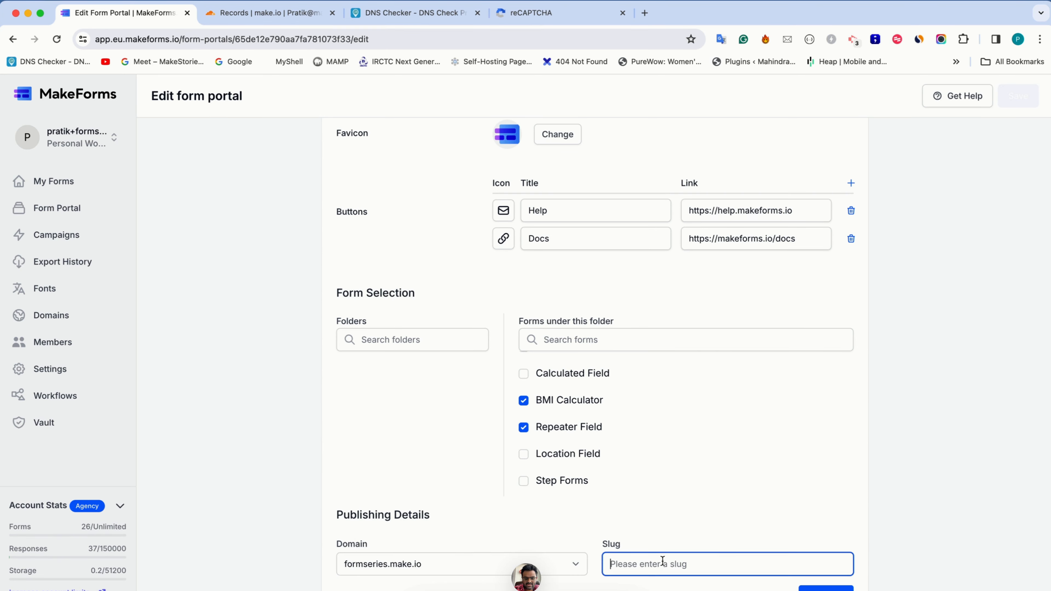
{"action": "type", "text": "form-portal"}
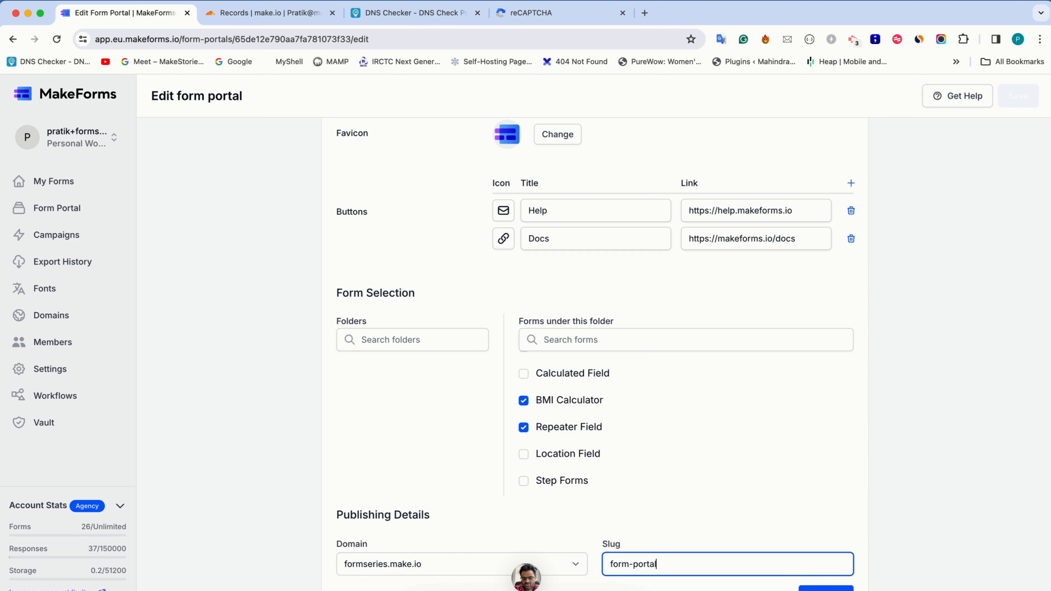
{"action": "scroll", "coordinate": [748, 540], "scroll_direction": "down", "scroll_amount": 2}
{"action": "left_click", "coordinate": [823, 534]}
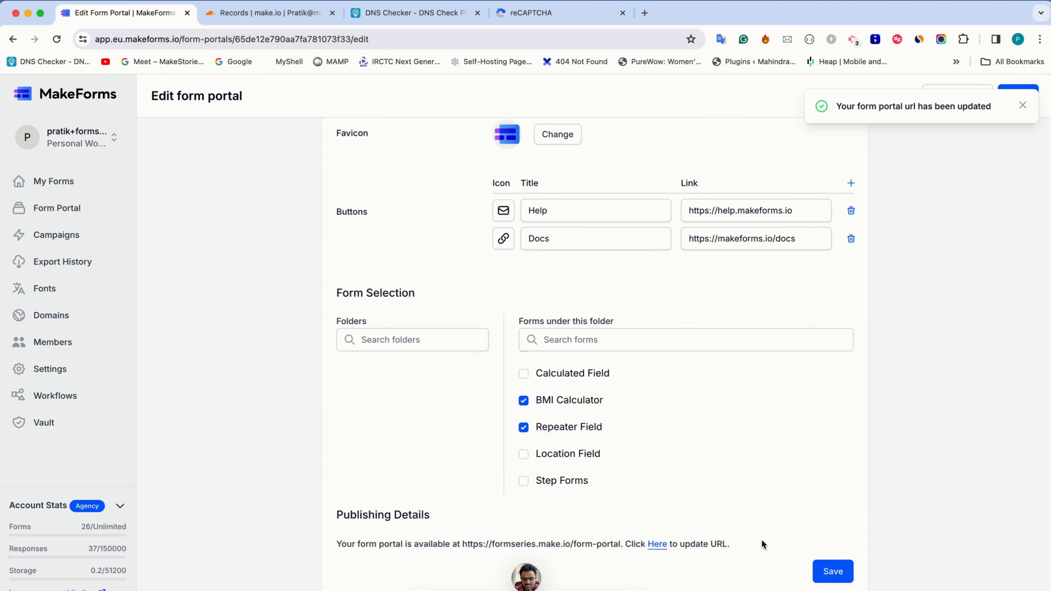
{"action": "left_click", "coordinate": [493, 544]}
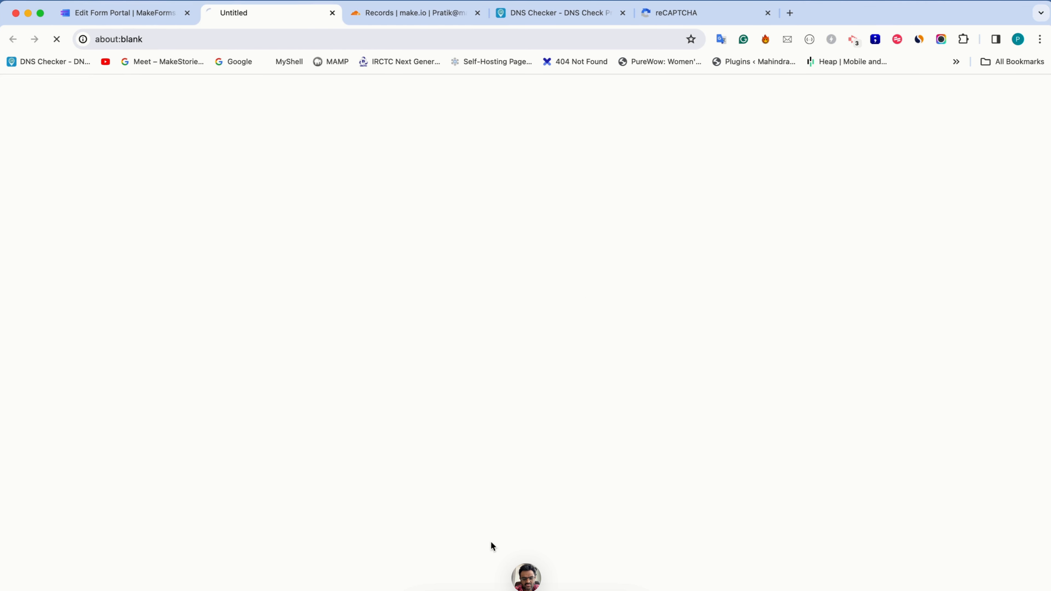